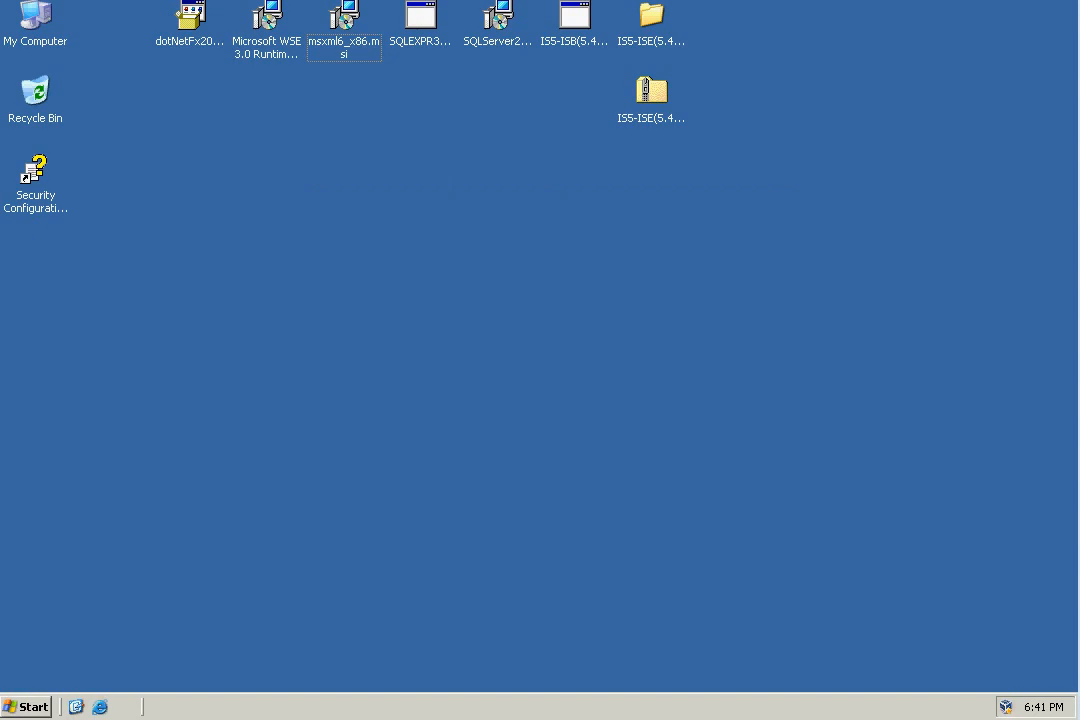
Examine the installer files on the desktop, from the .NET Framework 2.0 SP1 setup to the IS5-ISE(5.4.1)RTM archive and folder.
{"action": "left_click", "coordinate": [191, 46]}
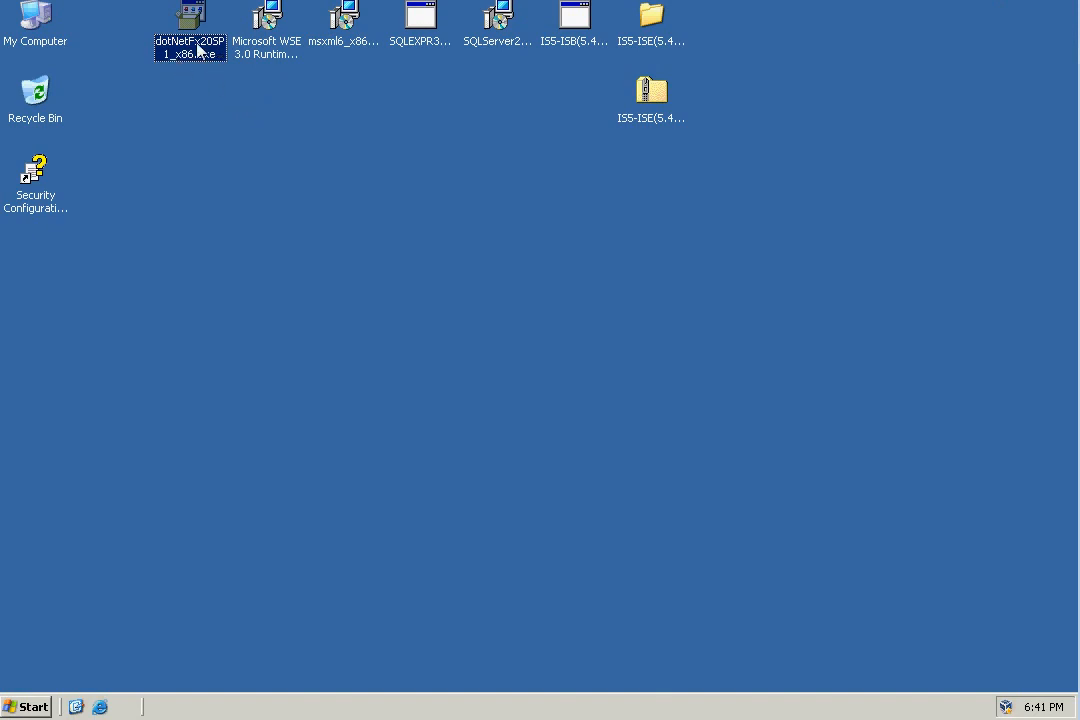
{"action": "left_click", "coordinate": [264, 50]}
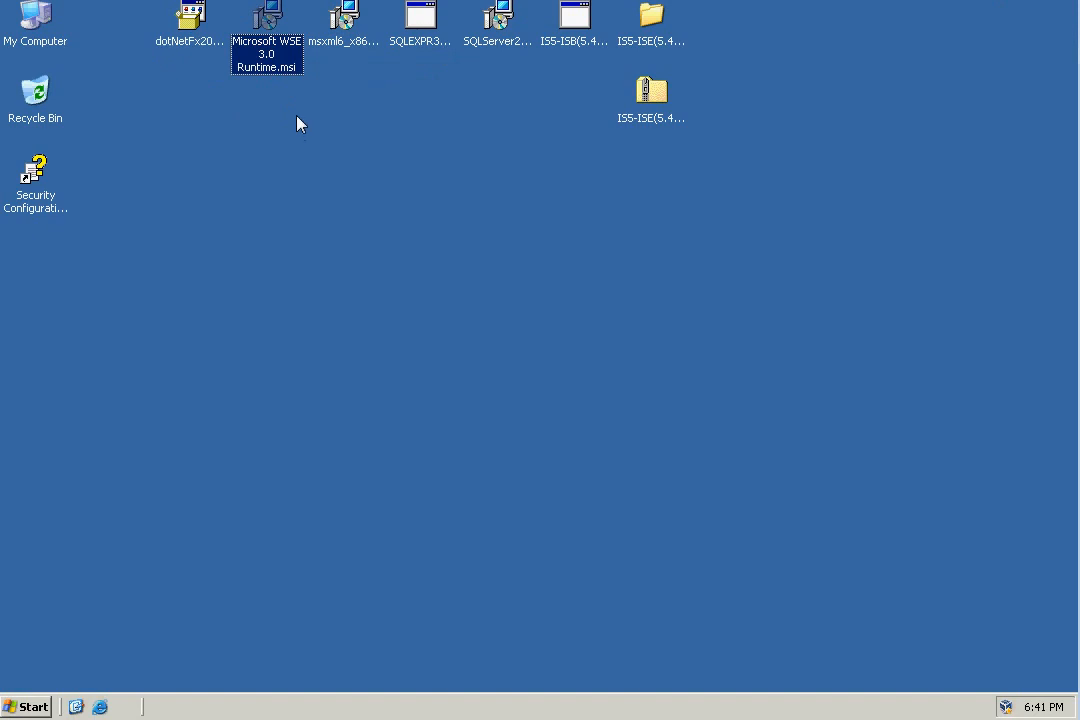
{"action": "mouse_move", "coordinate": [278, 63]}
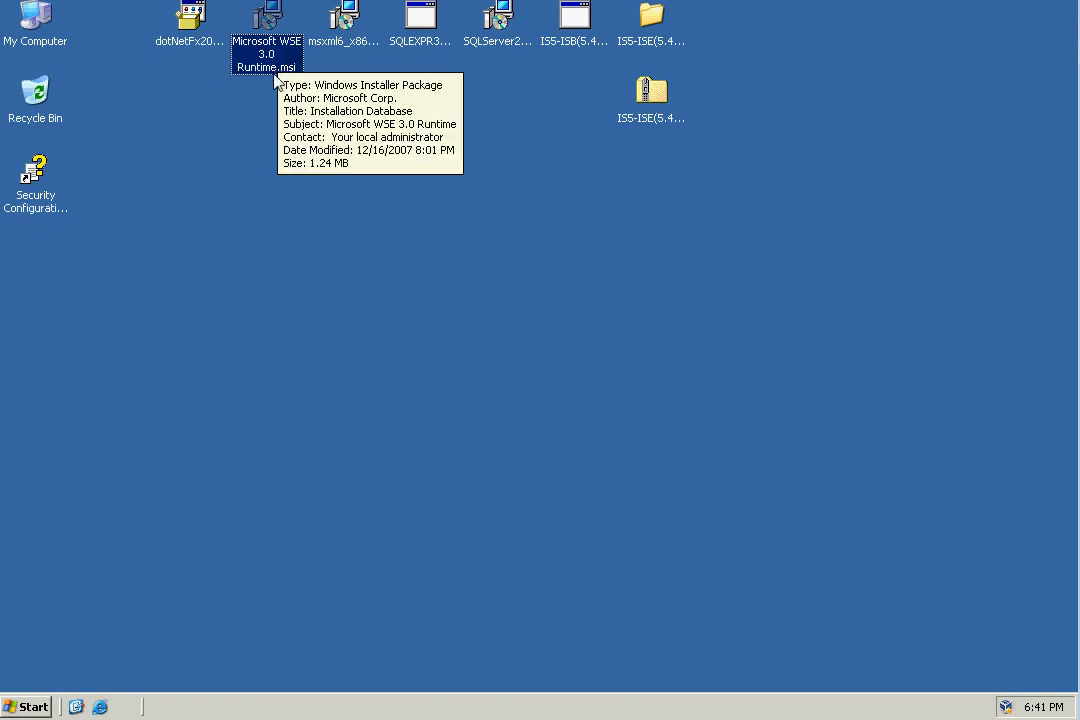
{"action": "left_click", "coordinate": [338, 45]}
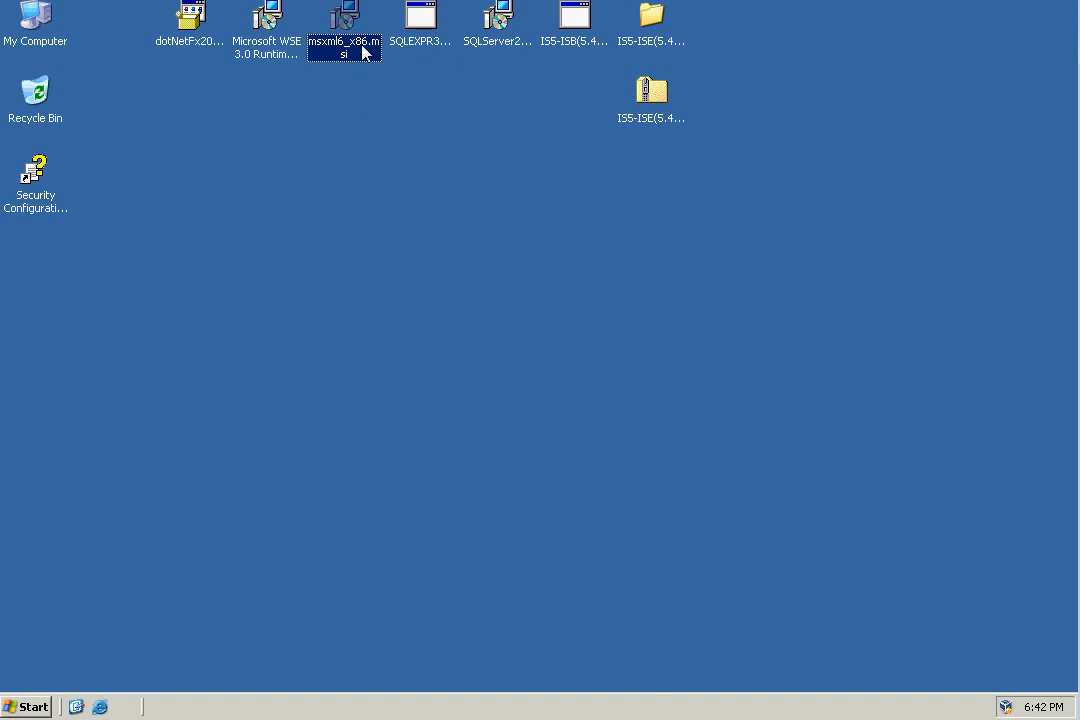
{"action": "mouse_move", "coordinate": [363, 54]}
{"action": "left_click", "coordinate": [420, 36]}
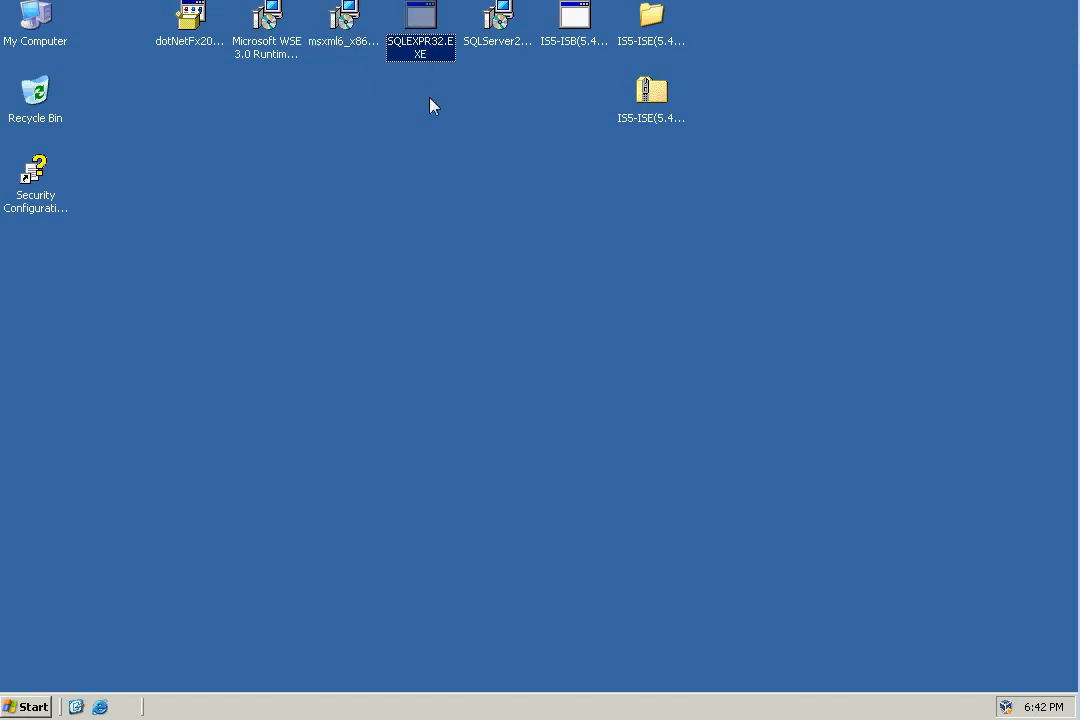
{"action": "left_click", "coordinate": [494, 44]}
{"action": "mouse_move", "coordinate": [492, 62]}
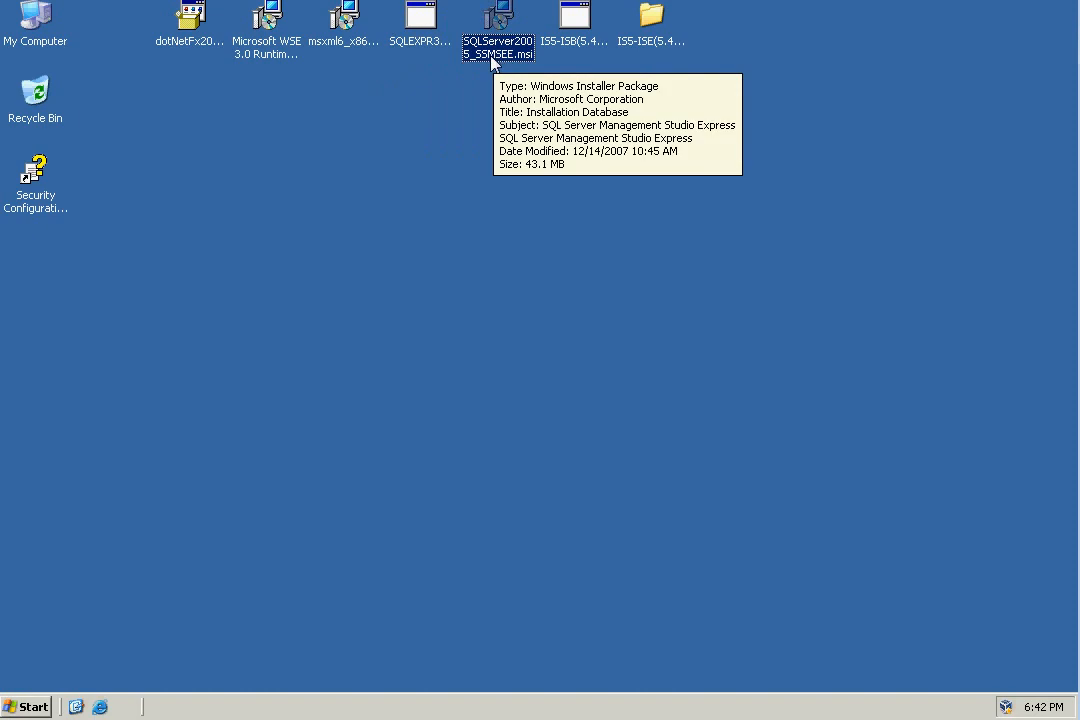
{"action": "left_click", "coordinate": [570, 46]}
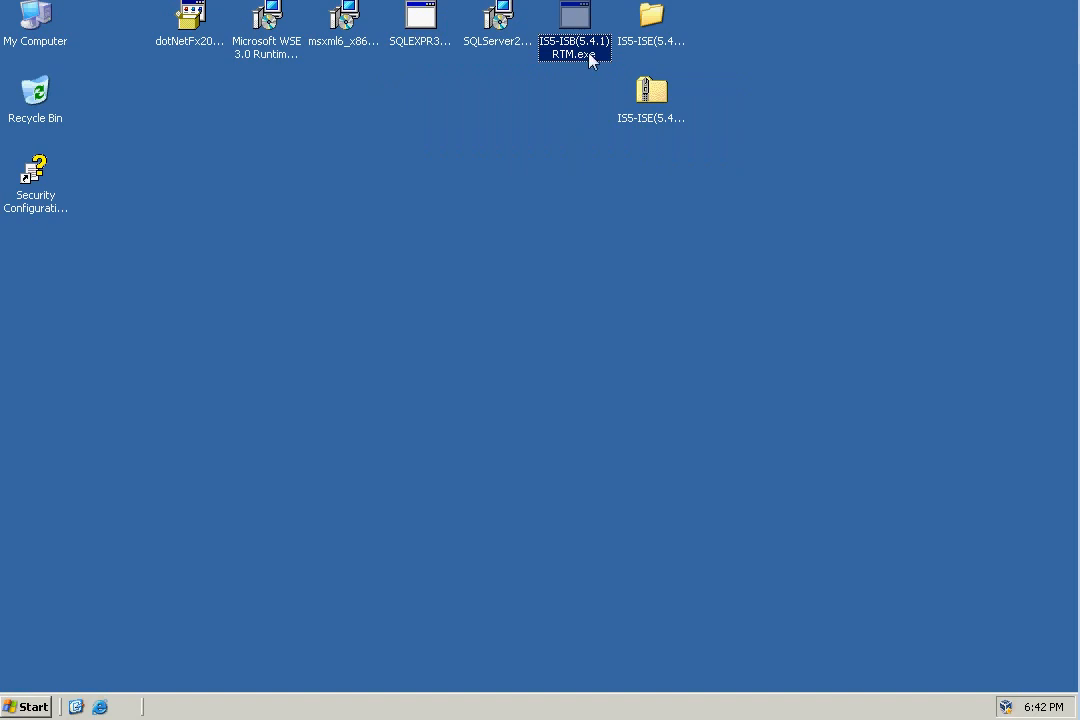
{"action": "left_click", "coordinate": [658, 115]}
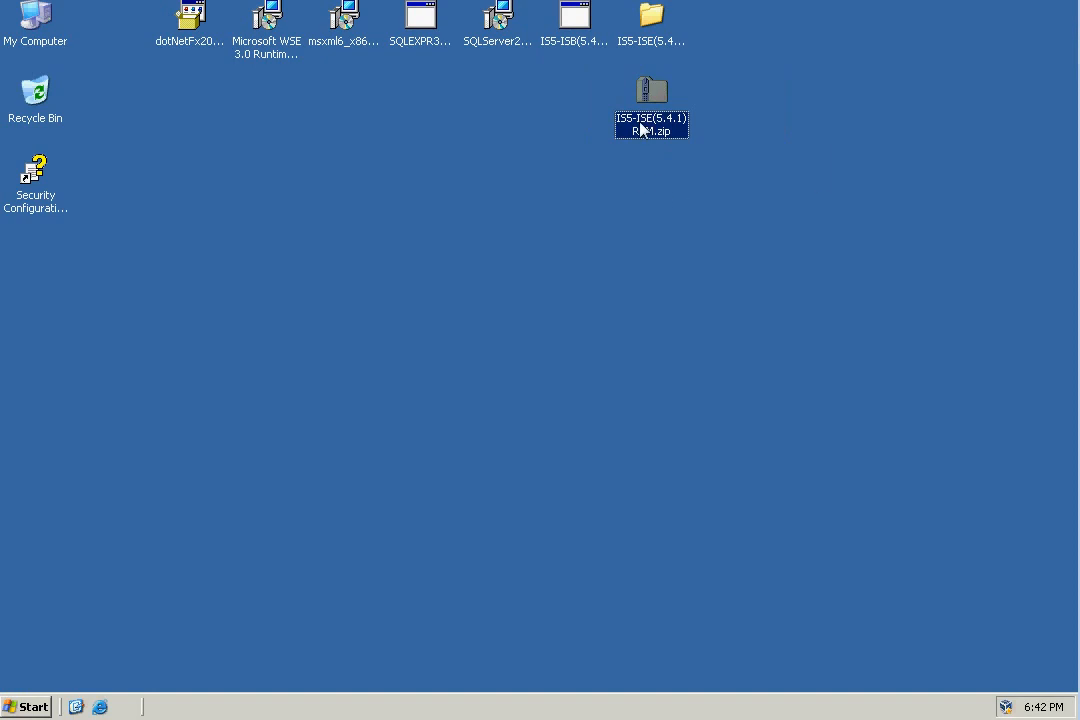
{"action": "left_click", "coordinate": [654, 26]}
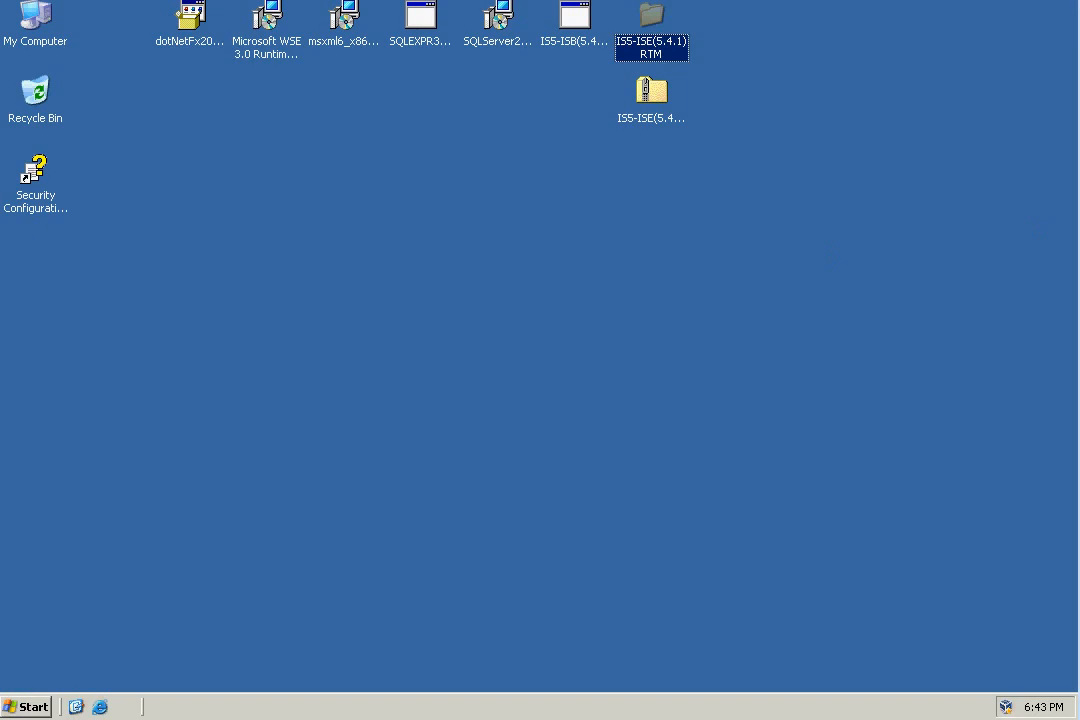
Try the .NET Framework 2.0 SP1 installer, and check the installed framework in C:\WINDOWS\Microsoft.NET\Framework\v2.0.50727.
{"action": "double_click", "coordinate": [190, 25]}
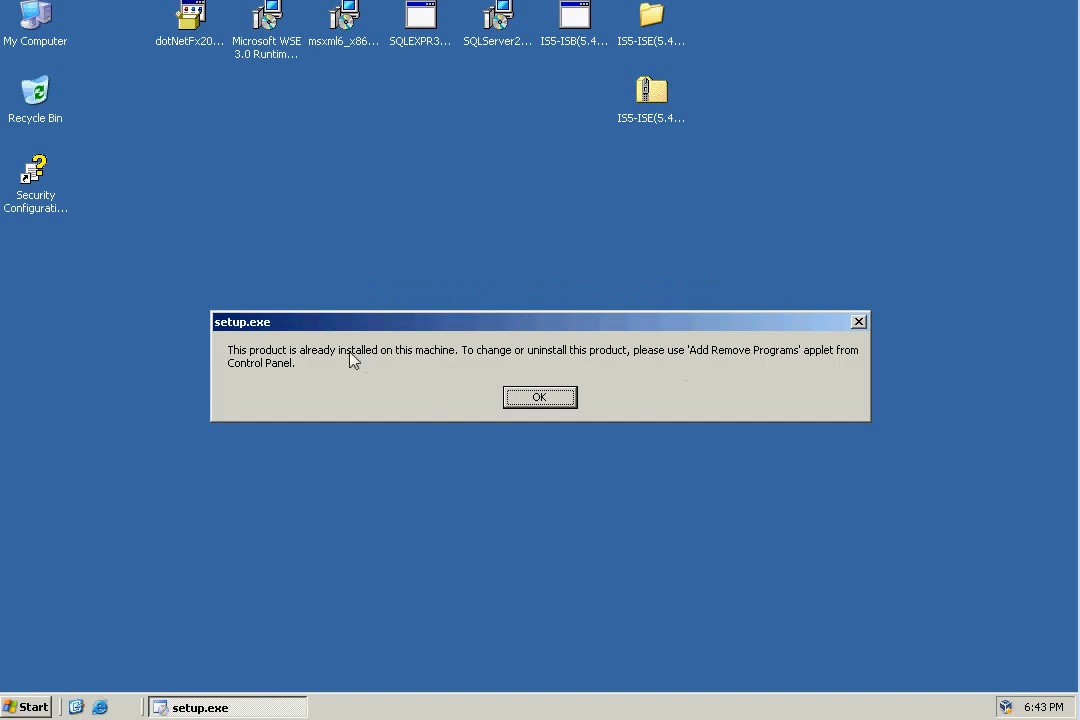
{"action": "left_click", "coordinate": [540, 398]}
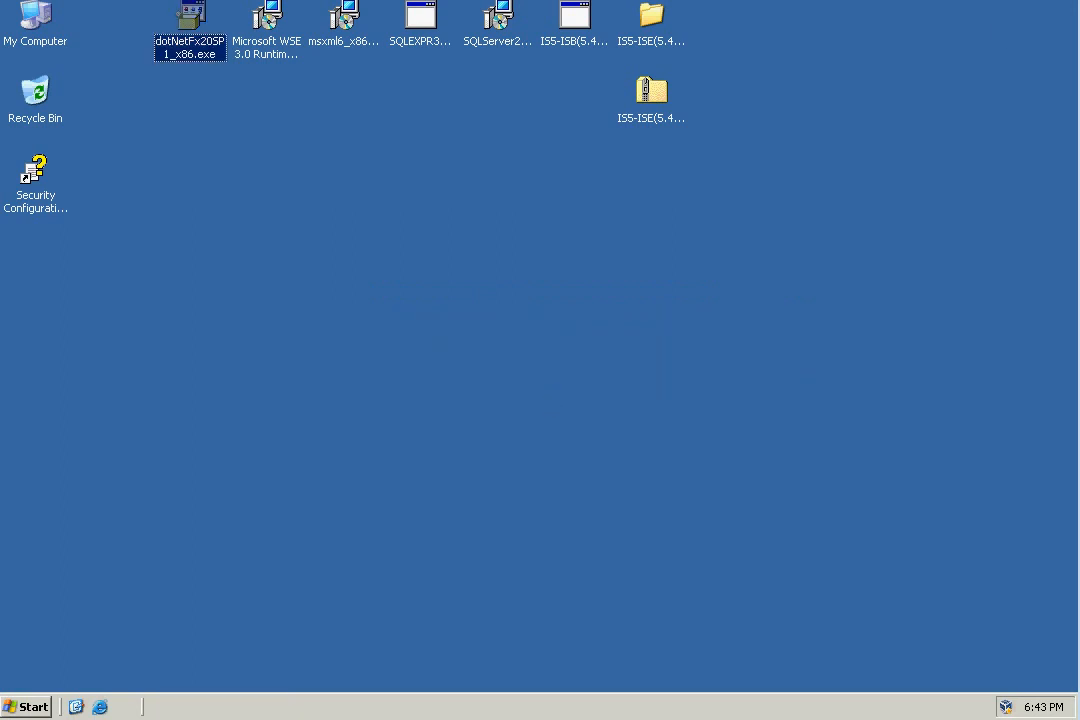
{"action": "right_click", "coordinate": [37, 30]}
{"action": "left_click", "coordinate": [70, 56]}
{"action": "left_click", "coordinate": [144, 273]}
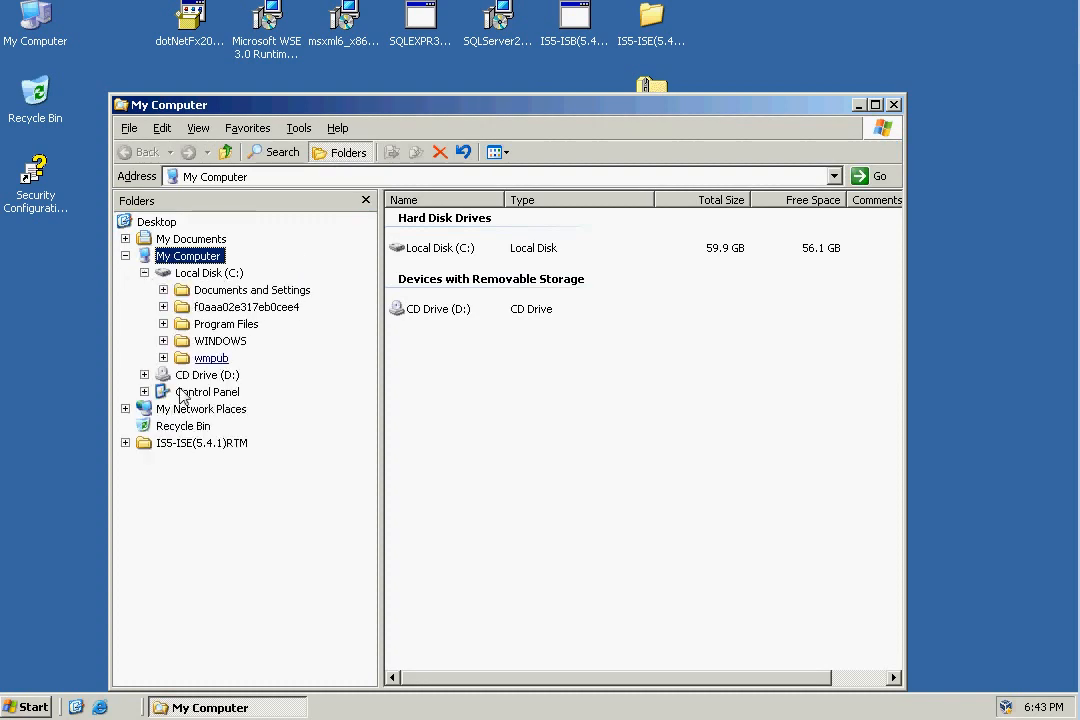
{"action": "left_click", "coordinate": [163, 357]}
{"action": "left_click", "coordinate": [163, 340]}
{"action": "scroll", "coordinate": [362, 356], "scroll_direction": "down", "scroll_amount": 3}
{"action": "left_click", "coordinate": [182, 409]}
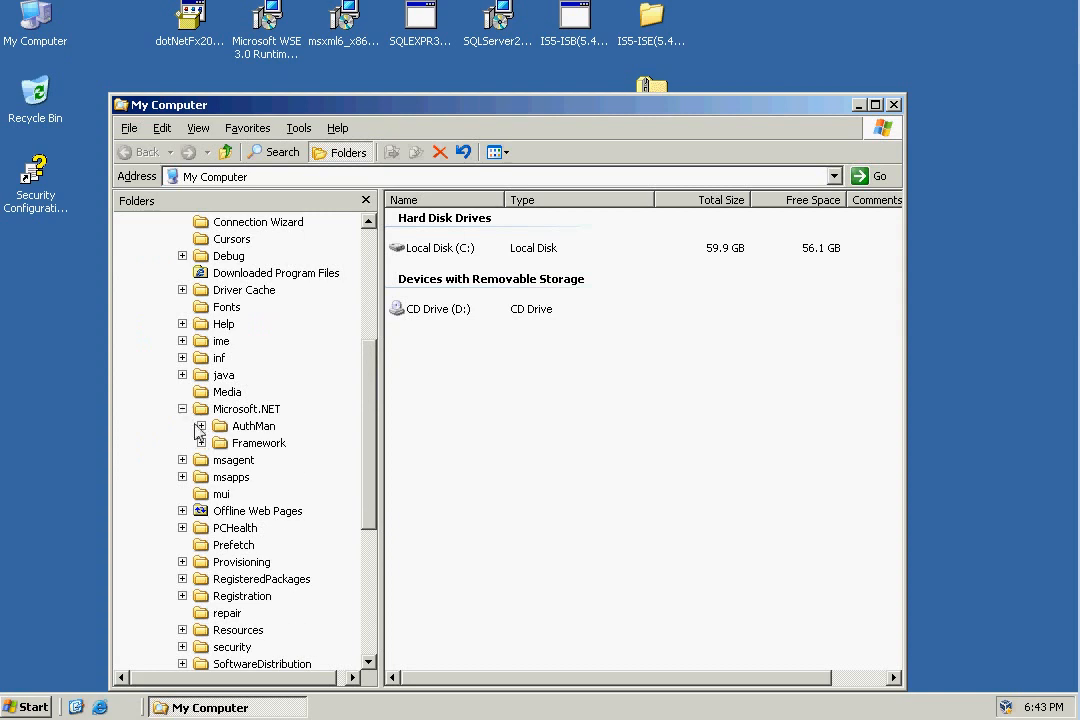
{"action": "left_click", "coordinate": [201, 443]}
{"action": "left_click", "coordinate": [297, 515]}
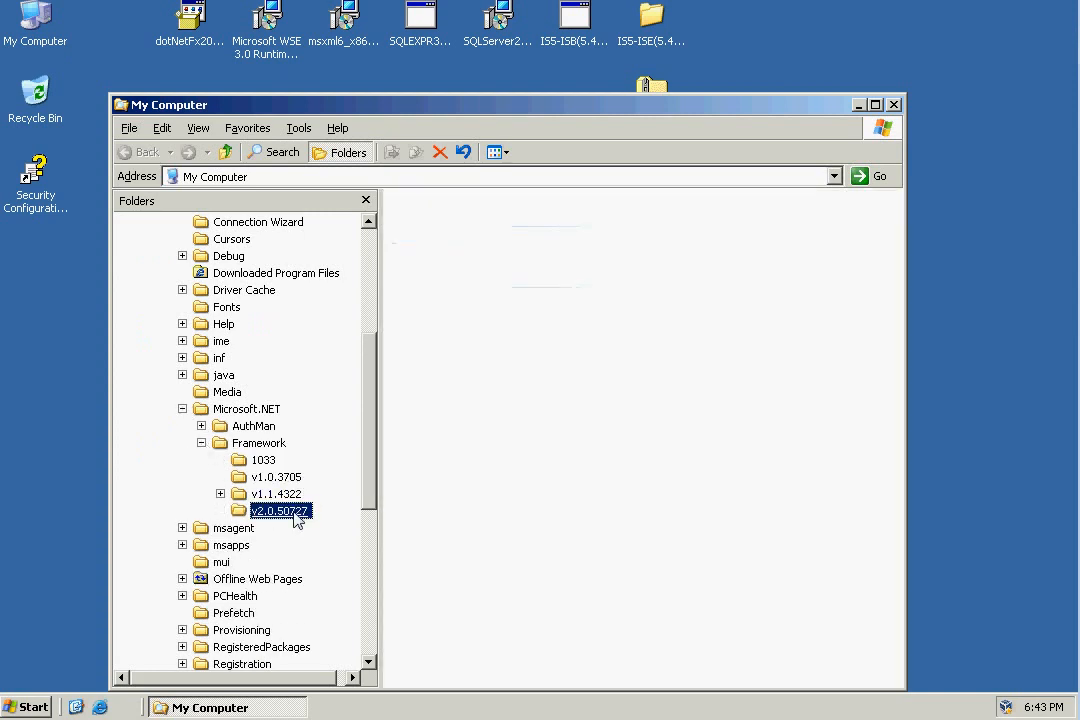
{"action": "left_click_drag", "start_coordinate": [370, 340], "coordinate": [316, 210]}
Run the Microsoft WSE 3.0 Runtime installer with the Repair option and finish its wizard.
{"action": "double_click", "coordinate": [267, 22]}
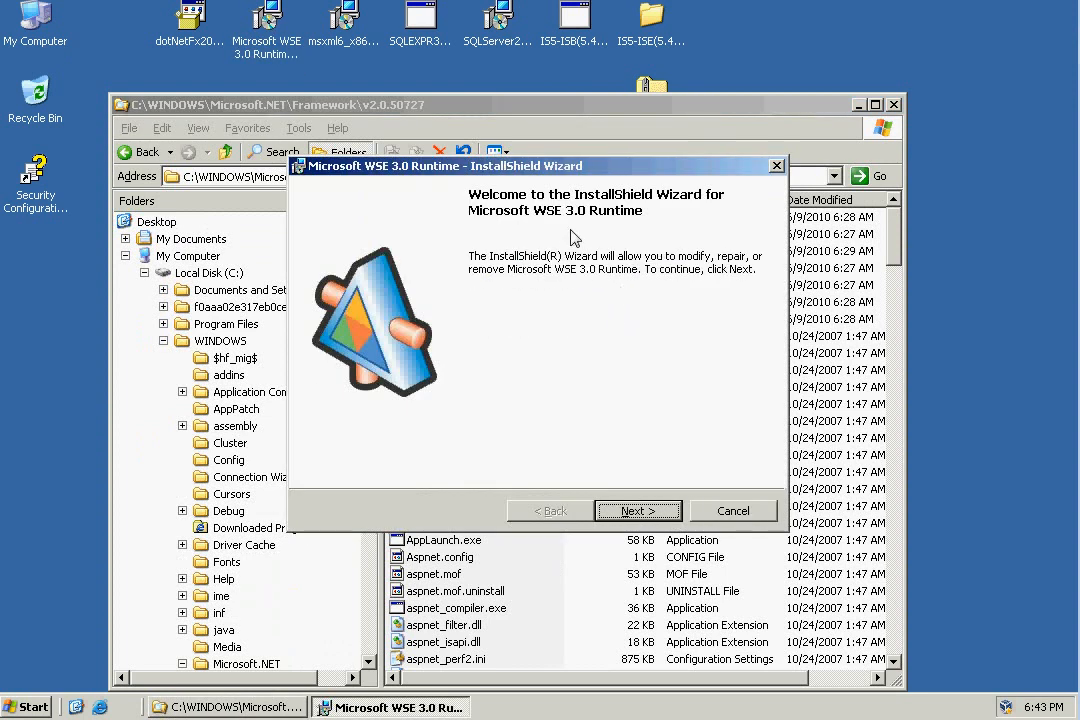
{"action": "left_click", "coordinate": [662, 513]}
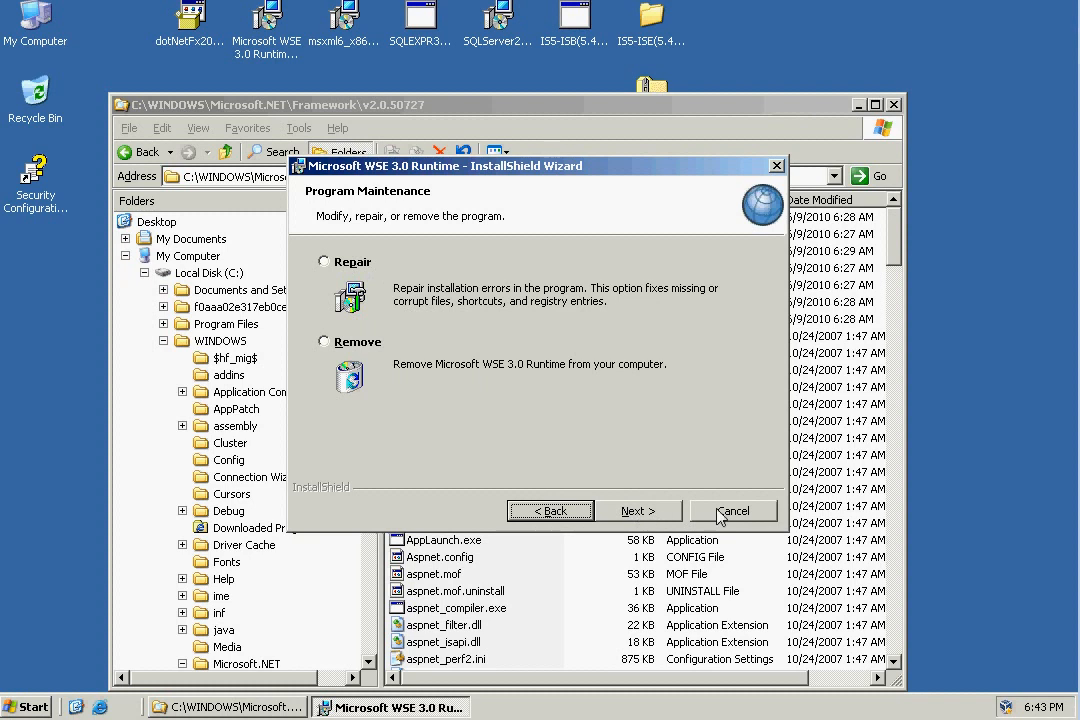
{"action": "left_click", "coordinate": [351, 263]}
{"action": "left_click", "coordinate": [620, 510]}
{"action": "left_click", "coordinate": [625, 512]}
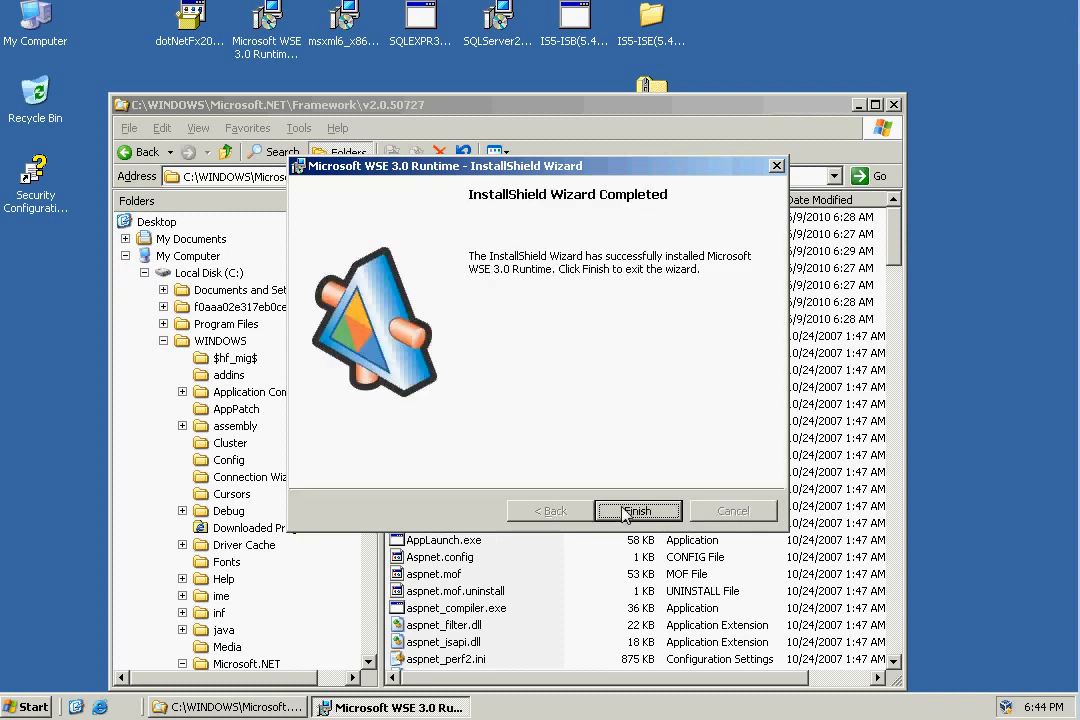
{"action": "left_click", "coordinate": [626, 511]}
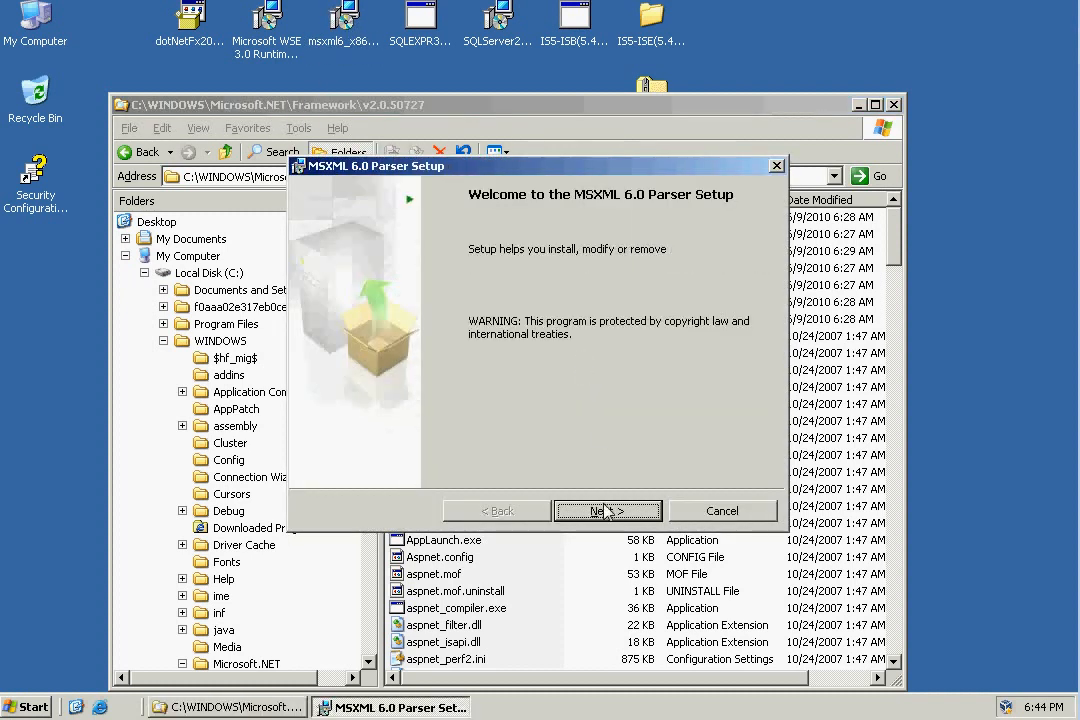
Complete the MSXML 6.0 Parser setup by running its installation through to the end.
{"action": "left_click", "coordinate": [605, 510]}
{"action": "left_click", "coordinate": [612, 511]}
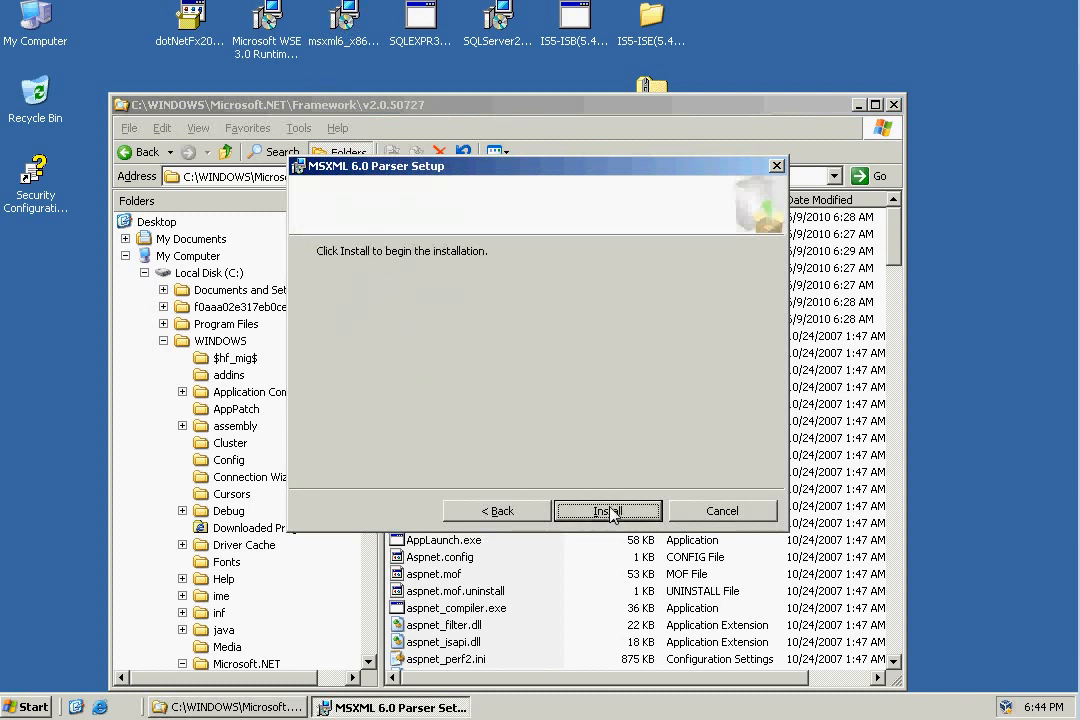
{"action": "left_click", "coordinate": [609, 511]}
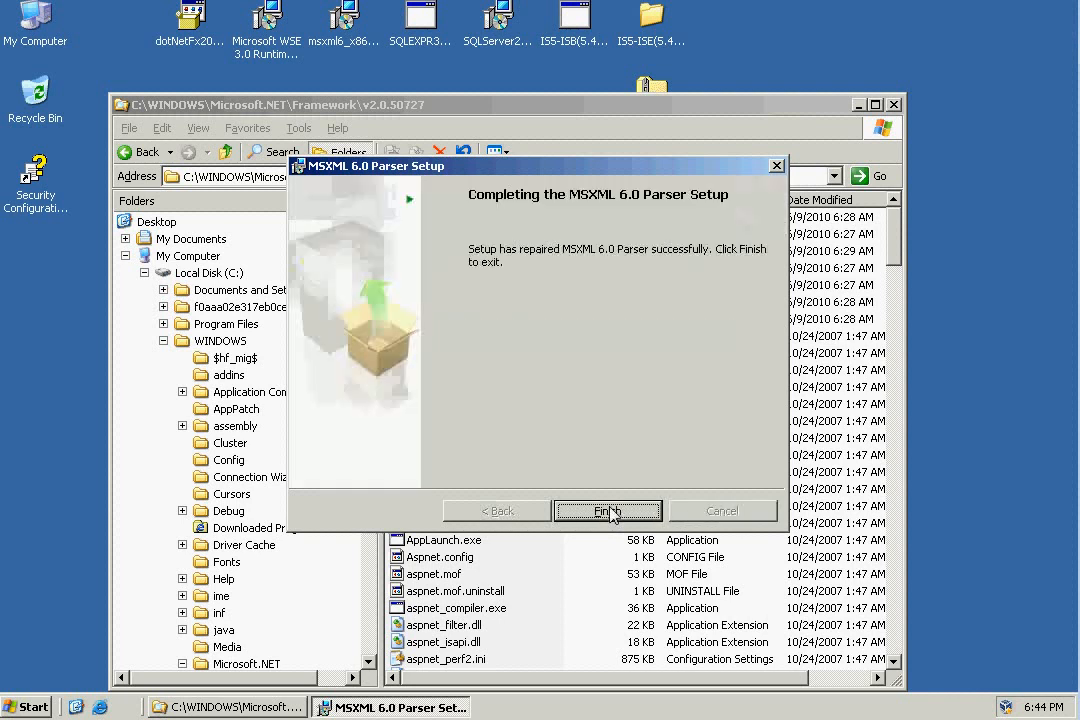
{"action": "left_click", "coordinate": [611, 511]}
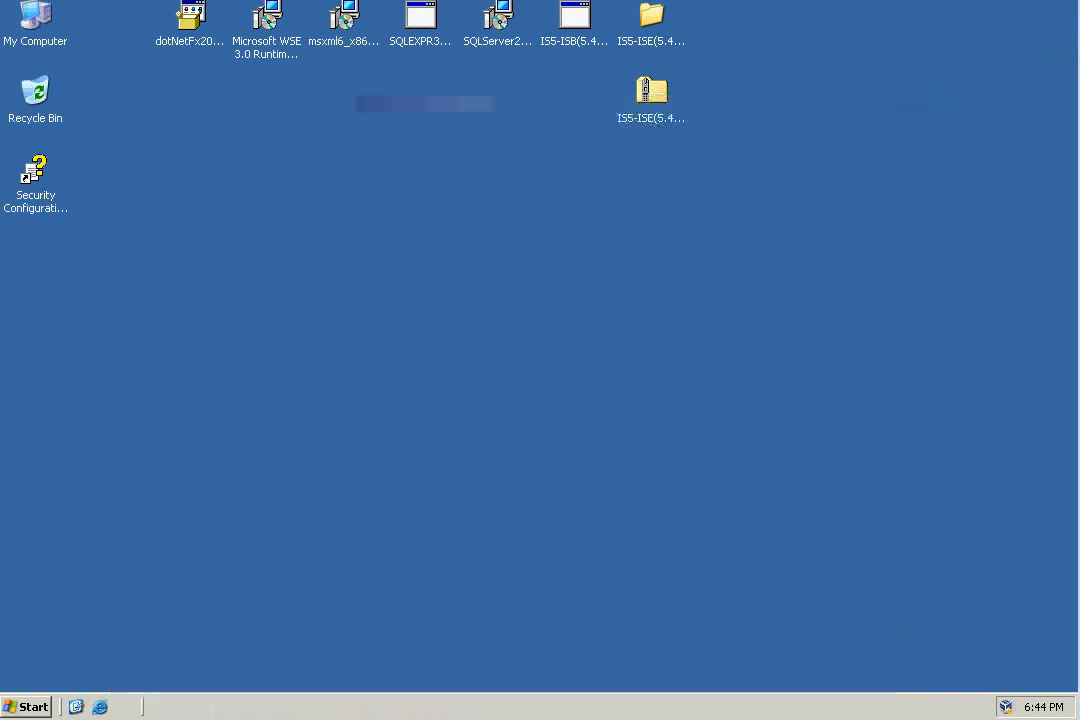
{"action": "left_click", "coordinate": [343, 16]}
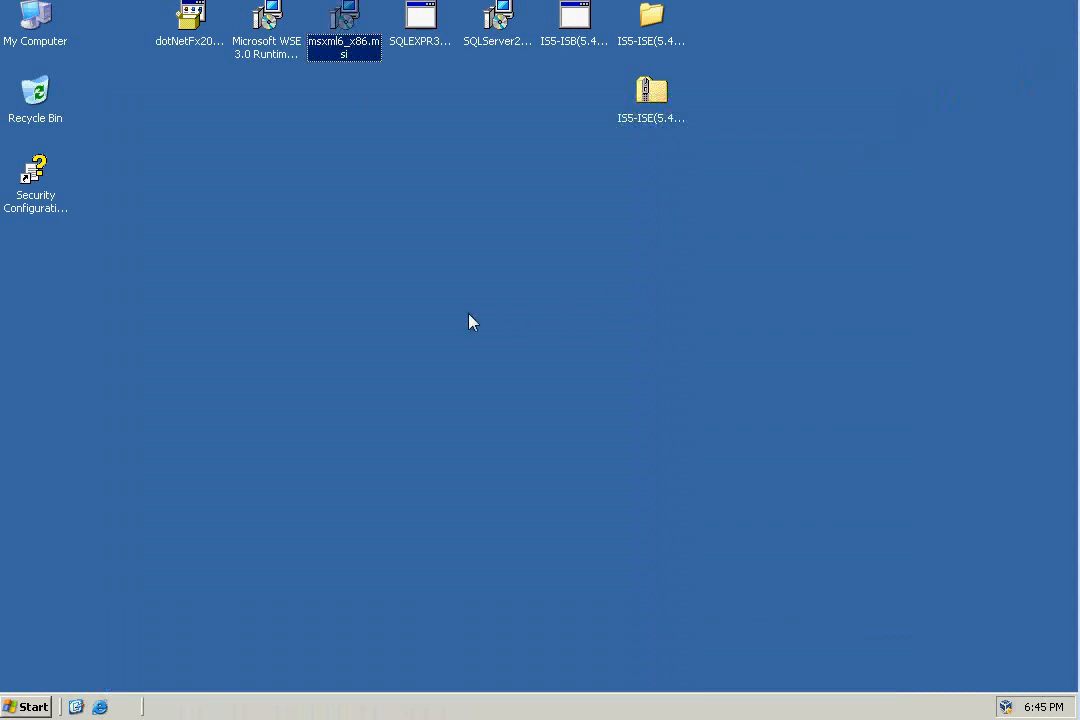
Open the Windows Components Wizard from Add or Remove Programs and select the Application Server component.
{"action": "left_click", "coordinate": [40, 708]}
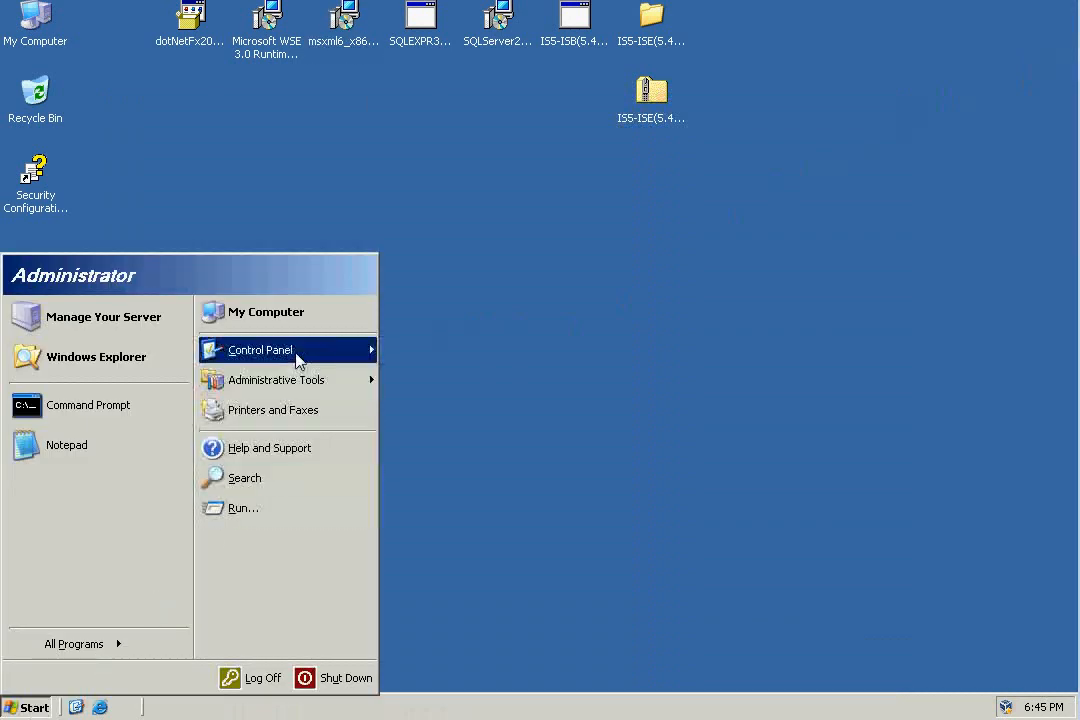
{"action": "mouse_move", "coordinate": [372, 356]}
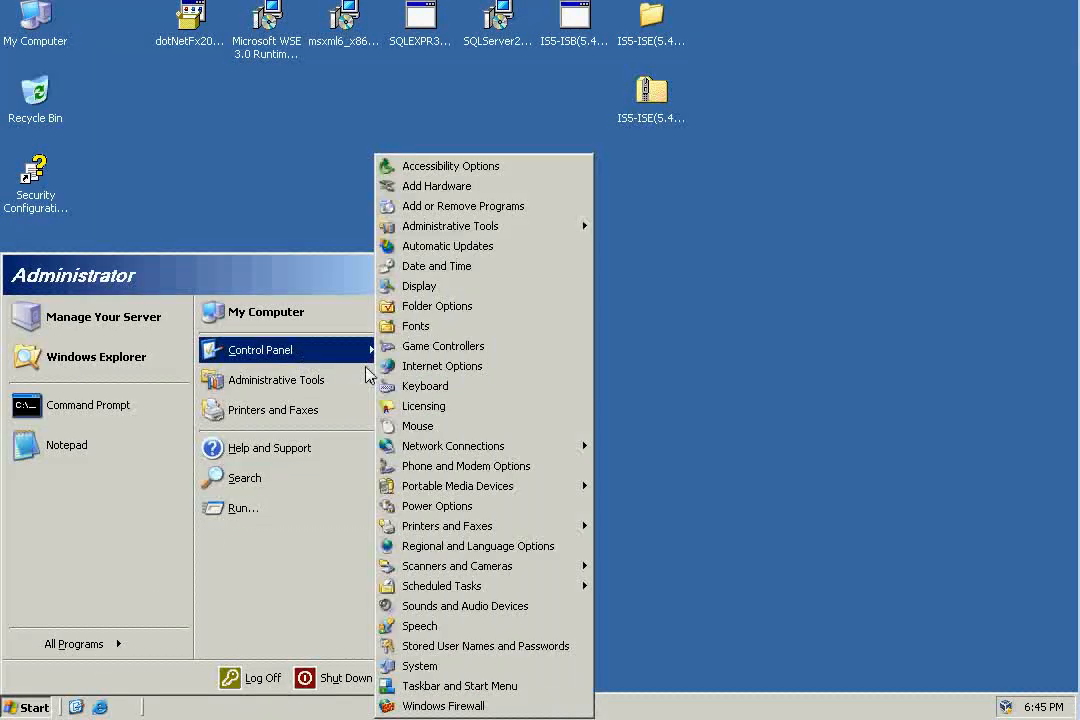
{"action": "left_click", "coordinate": [482, 207]}
{"action": "left_click", "coordinate": [240, 318]}
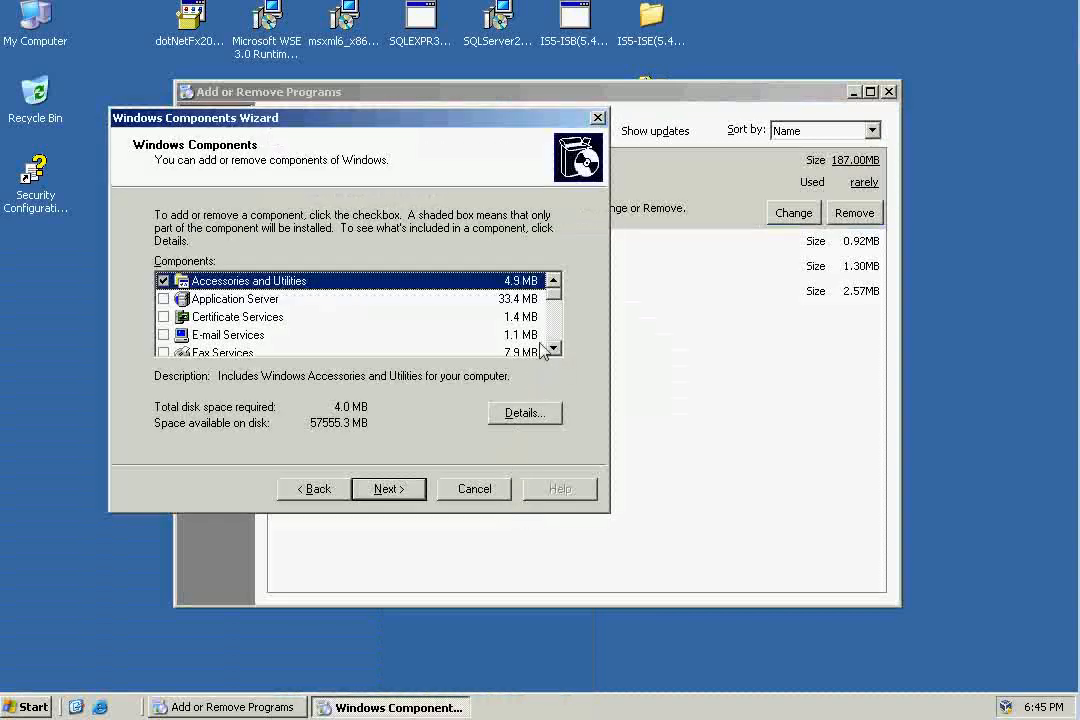
{"action": "left_click", "coordinate": [164, 298]}
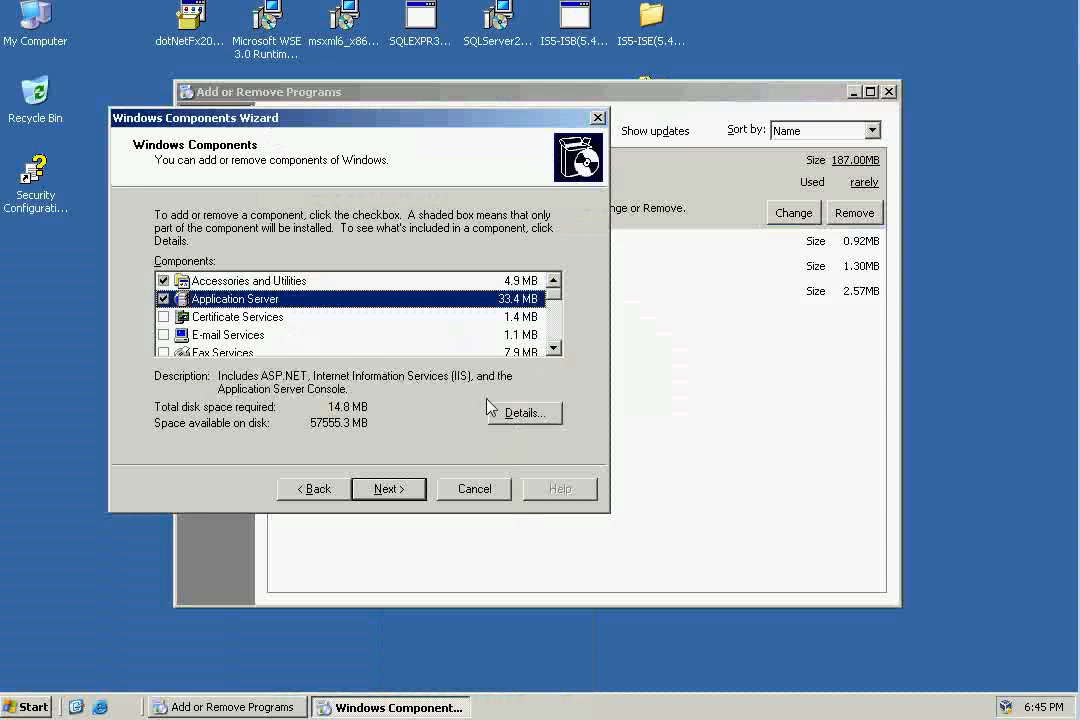
Review Application Server's subcomponents, including those of Internet Information Services (IIS) and its World Wide Web Service, keeping the default selections.
{"action": "left_click", "coordinate": [527, 414]}
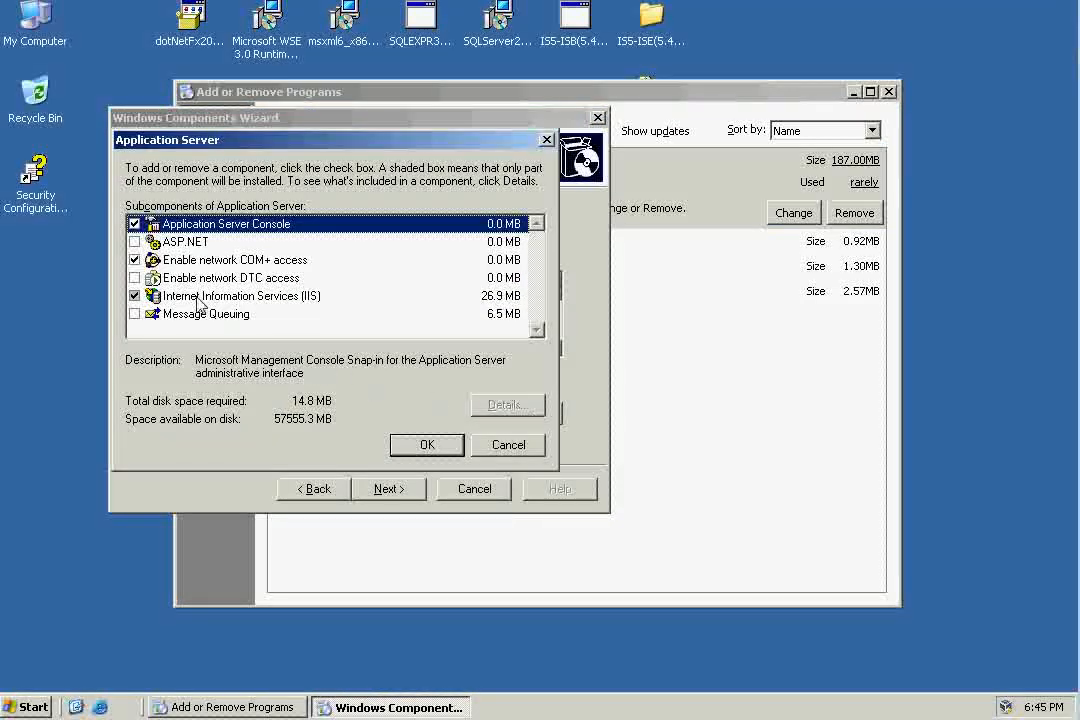
{"action": "left_click", "coordinate": [197, 298]}
{"action": "left_click", "coordinate": [504, 406]}
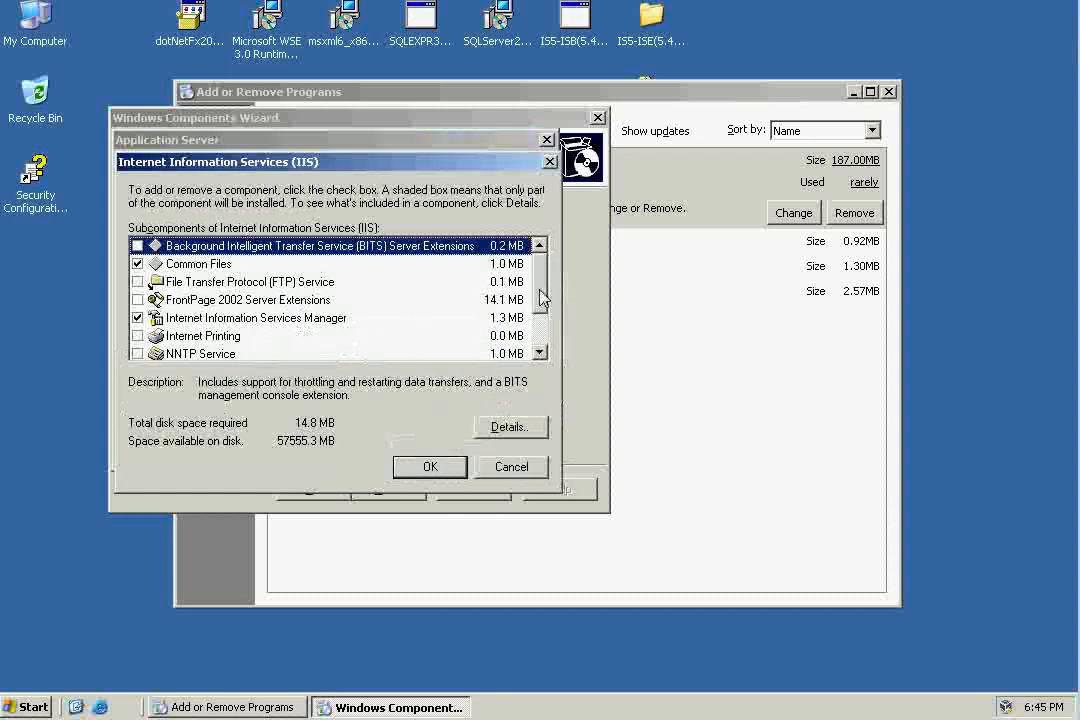
{"action": "scroll", "coordinate": [541, 297], "scroll_direction": "down", "scroll_amount": 1}
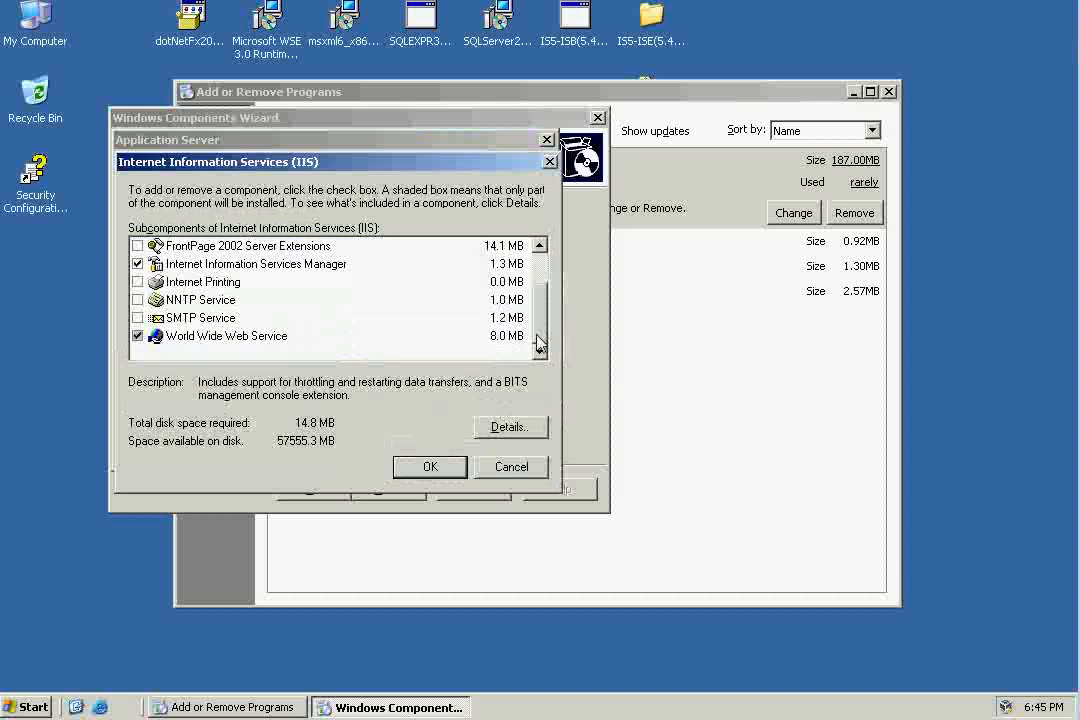
{"action": "left_click", "coordinate": [258, 336]}
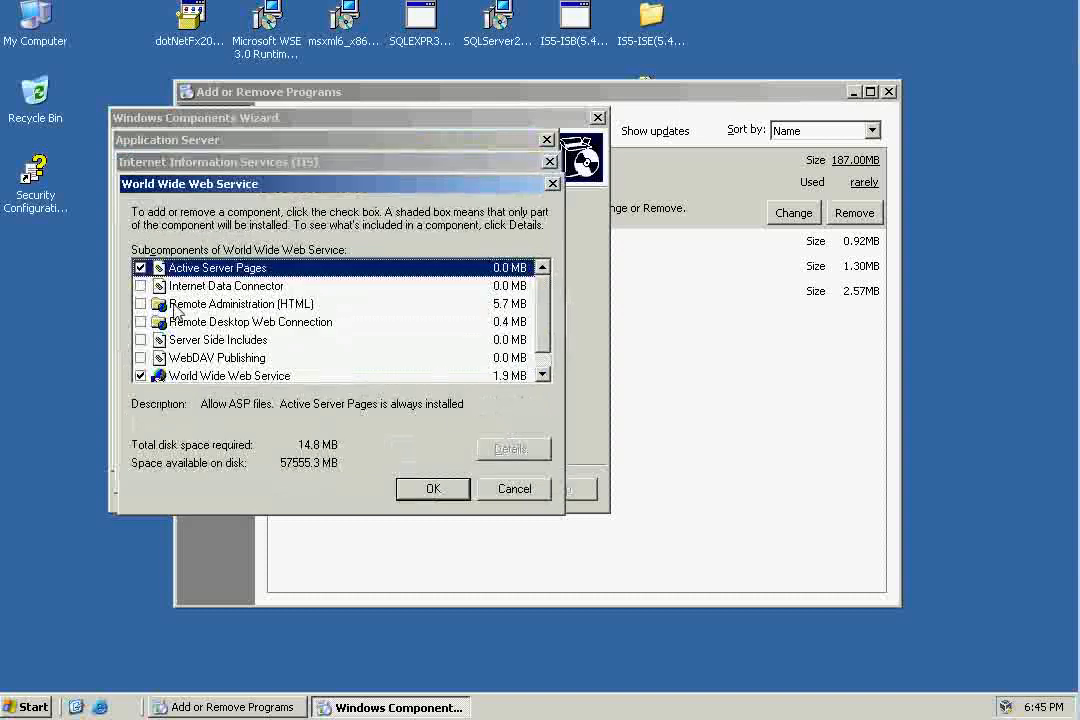
{"action": "left_click", "coordinate": [543, 375]}
{"action": "scroll", "coordinate": [547, 306], "scroll_direction": "up", "scroll_amount": 1}
{"action": "left_click", "coordinate": [452, 487]}
{"action": "left_click", "coordinate": [448, 472]}
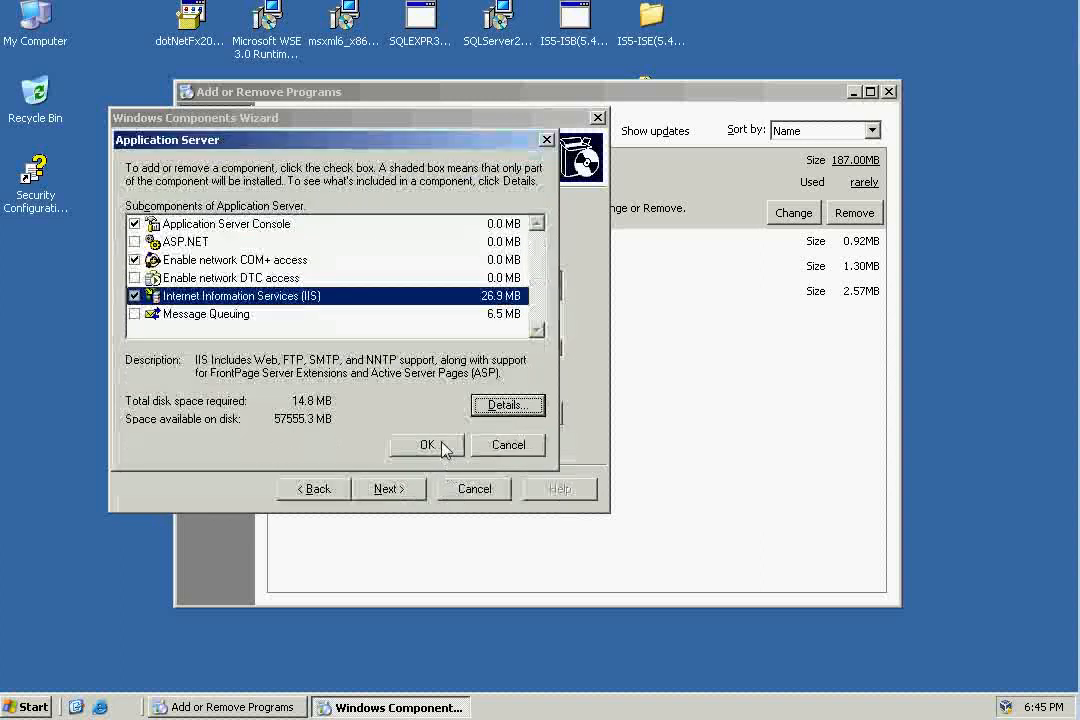
{"action": "left_click", "coordinate": [428, 445]}
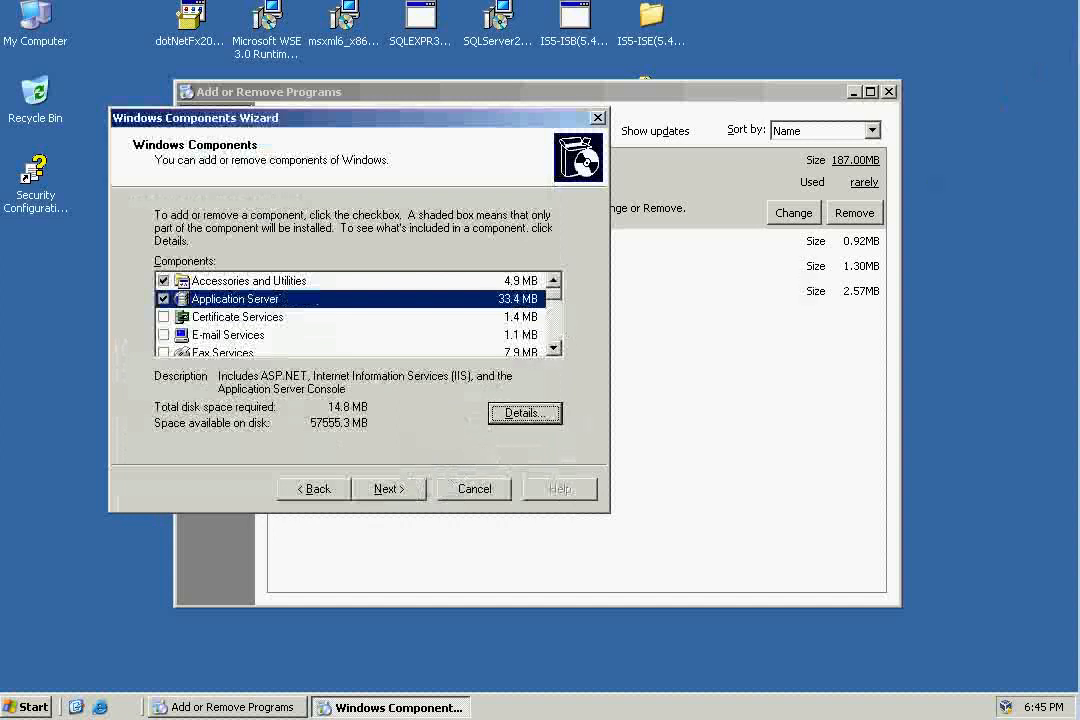
Install the selected Windows components, finish the wizard and close Add or Remove Programs.
{"action": "left_click", "coordinate": [410, 490]}
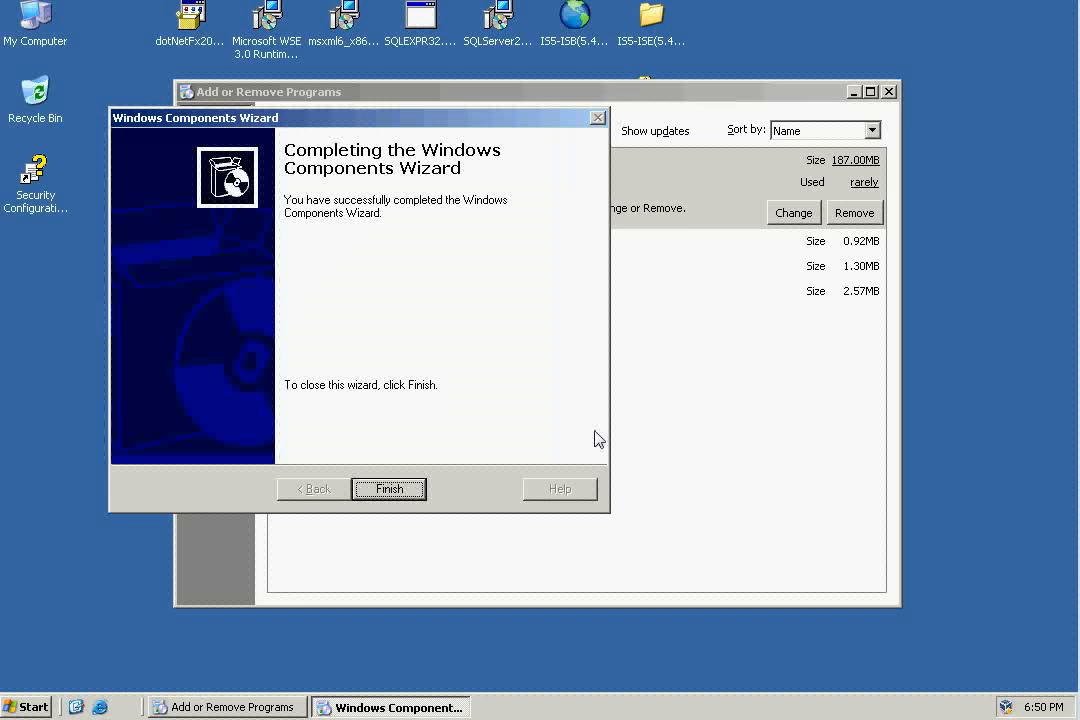
{"action": "left_click", "coordinate": [405, 490]}
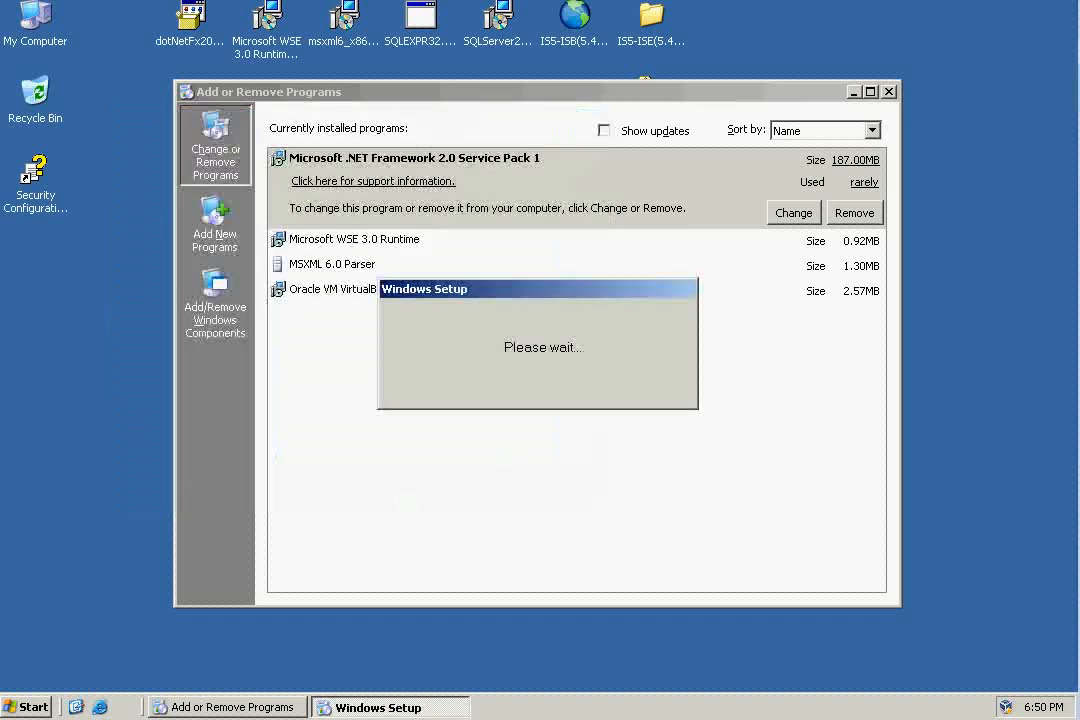
{"action": "left_click", "coordinate": [889, 91]}
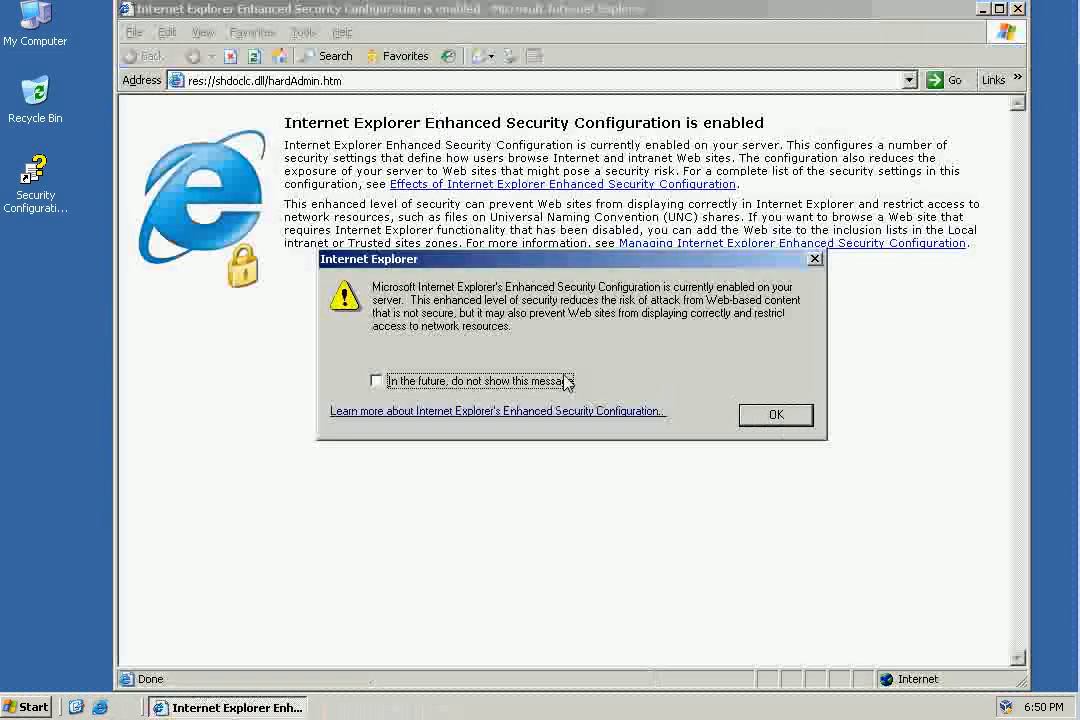
{"action": "left_click", "coordinate": [489, 381]}
{"action": "left_click", "coordinate": [765, 414]}
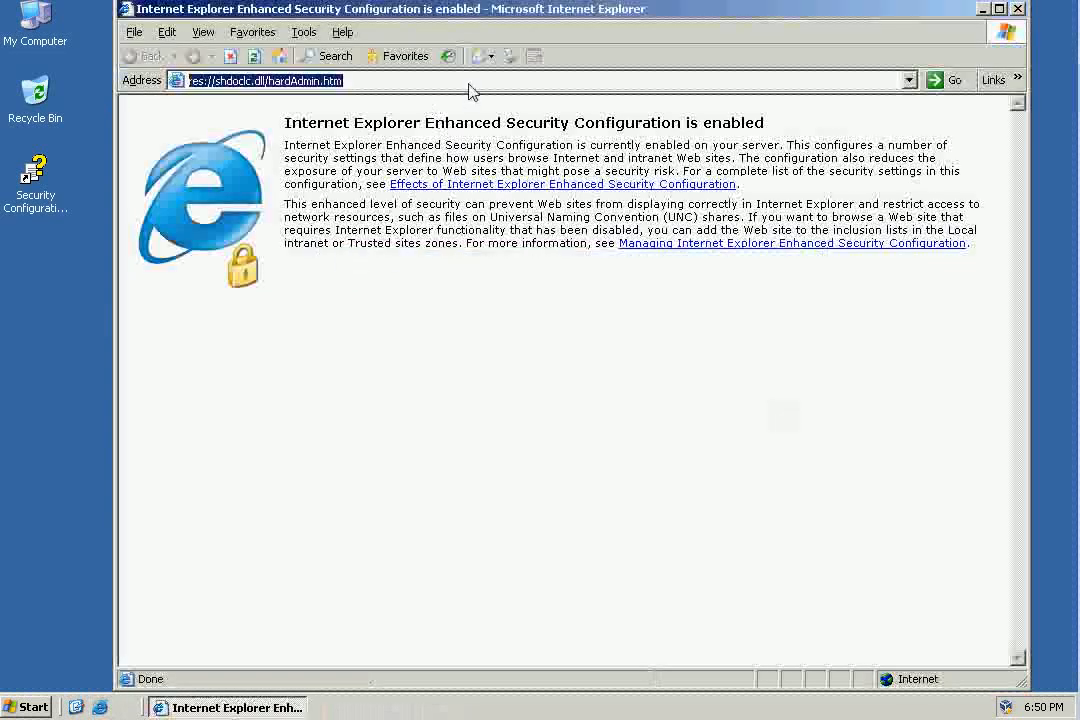
{"action": "type", "text": "http"}
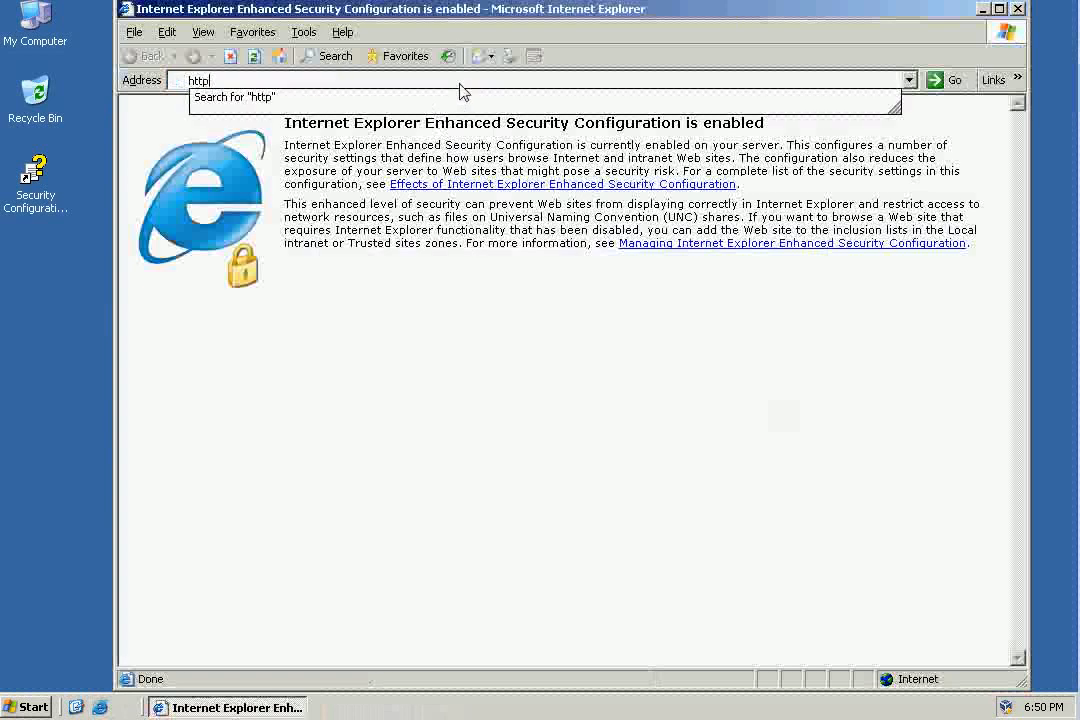
{"action": "type", "text": "://localhost"}
{"action": "key", "text": "Return"}
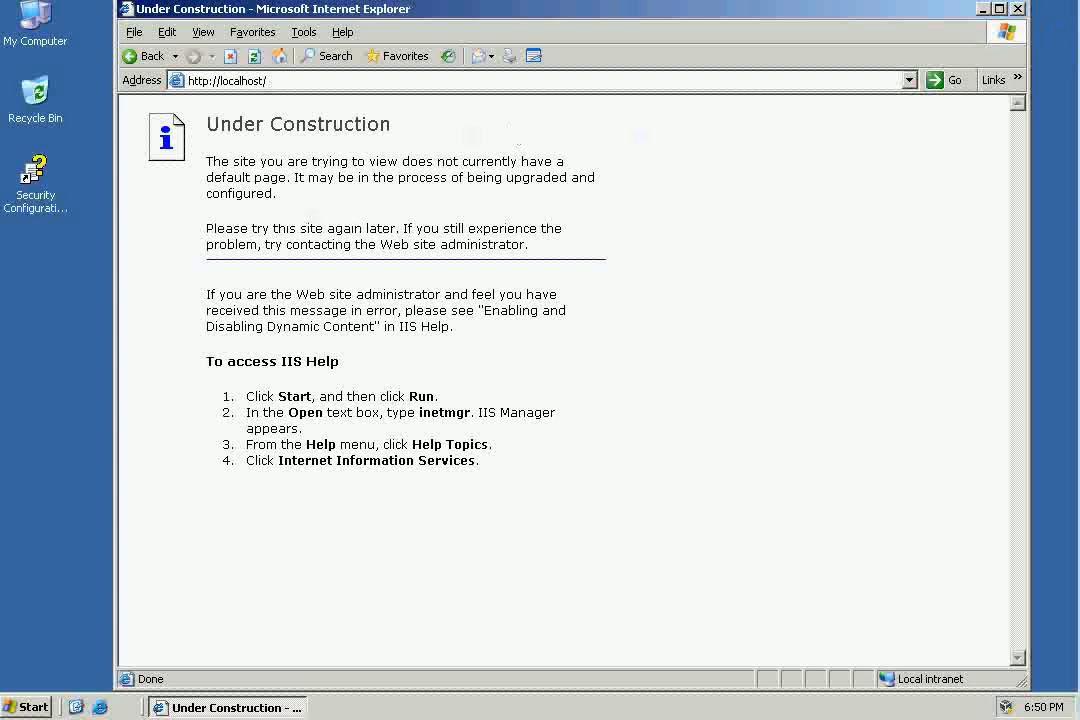
{"action": "left_click", "coordinate": [1018, 9]}
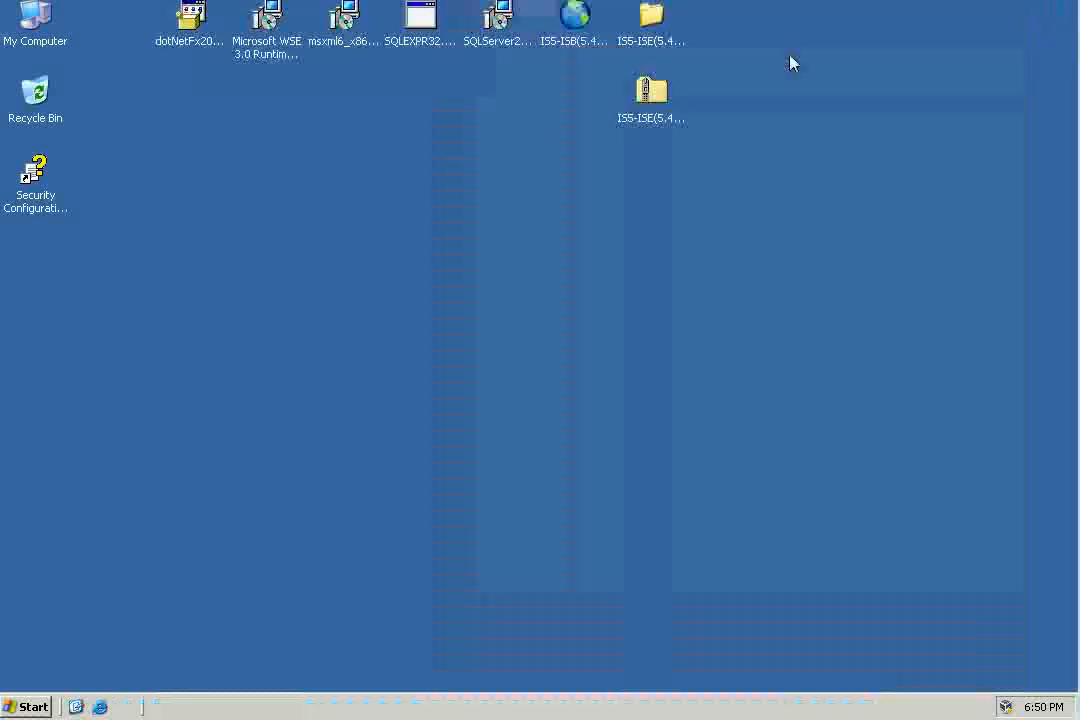
Open Computer Management and select the Default Web Site among the Internet Information Services web sites.
{"action": "right_click", "coordinate": [46, 28]}
{"action": "left_click", "coordinate": [84, 88]}
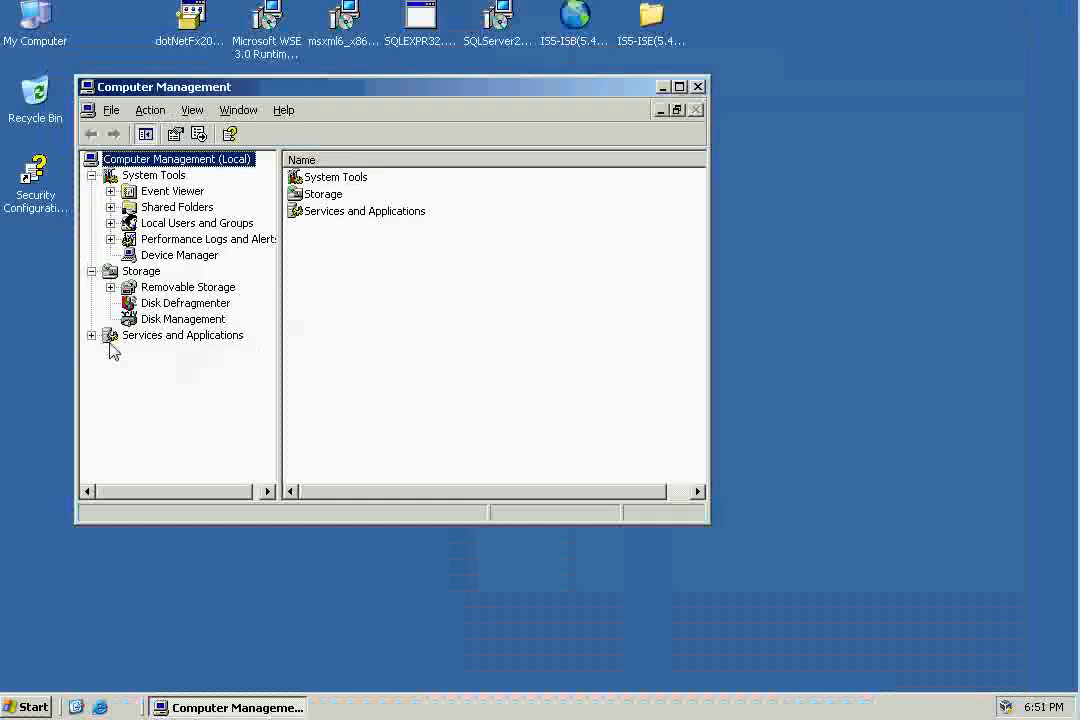
{"action": "left_click", "coordinate": [92, 336]}
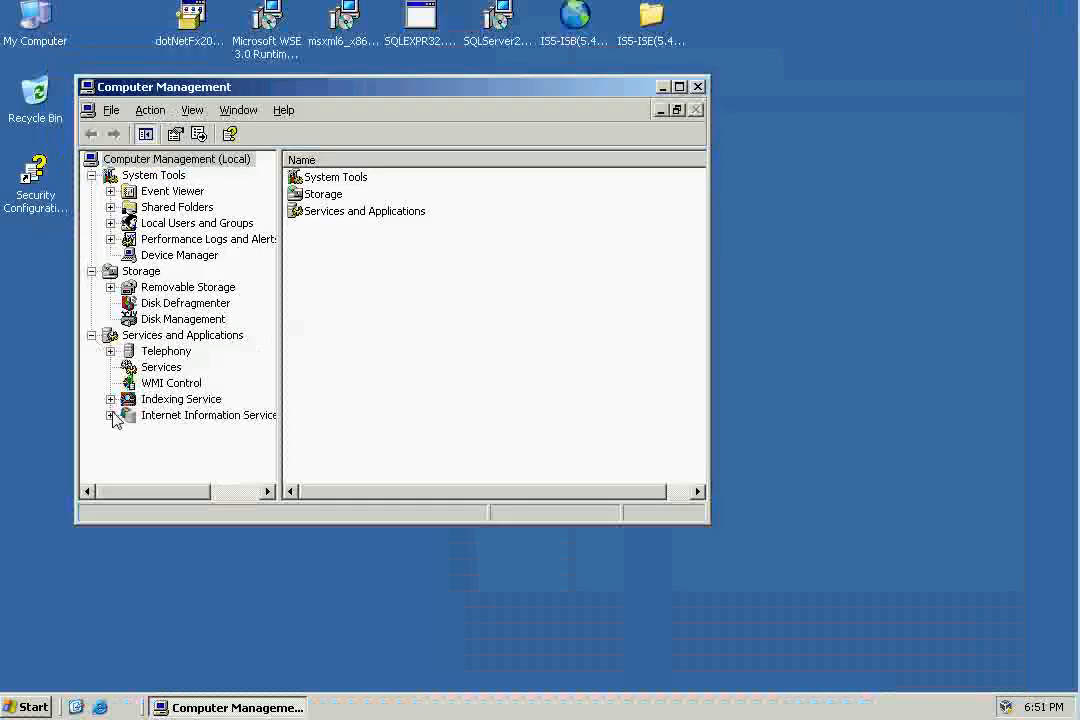
{"action": "left_click", "coordinate": [110, 415]}
{"action": "left_click", "coordinate": [129, 447]}
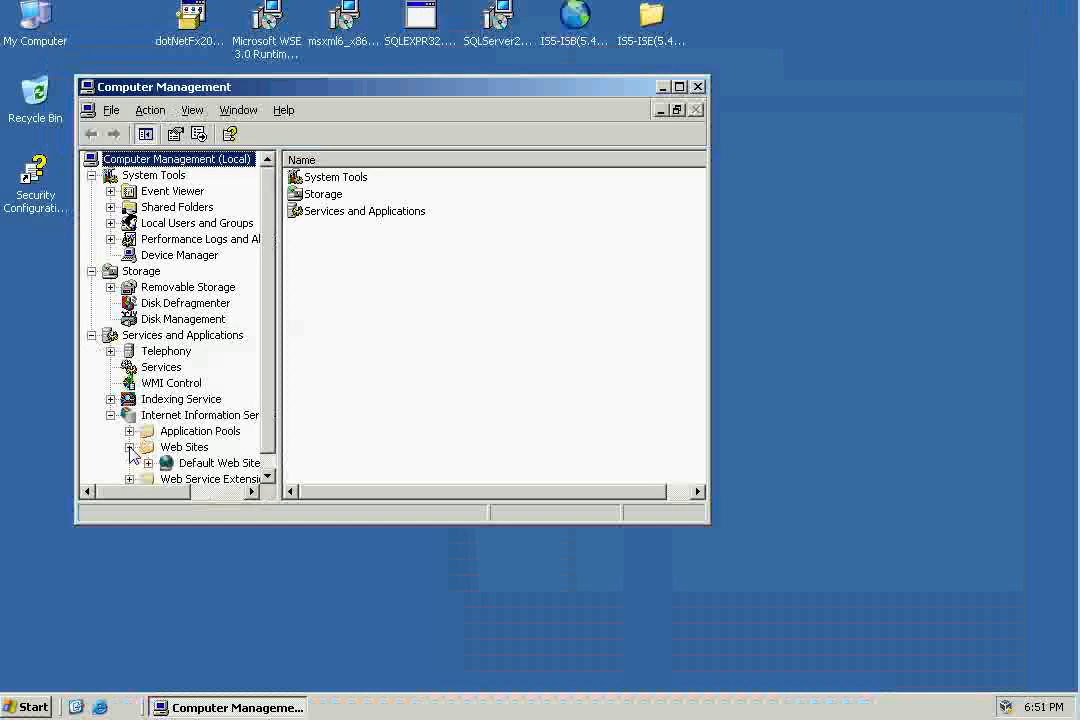
{"action": "left_click", "coordinate": [190, 463]}
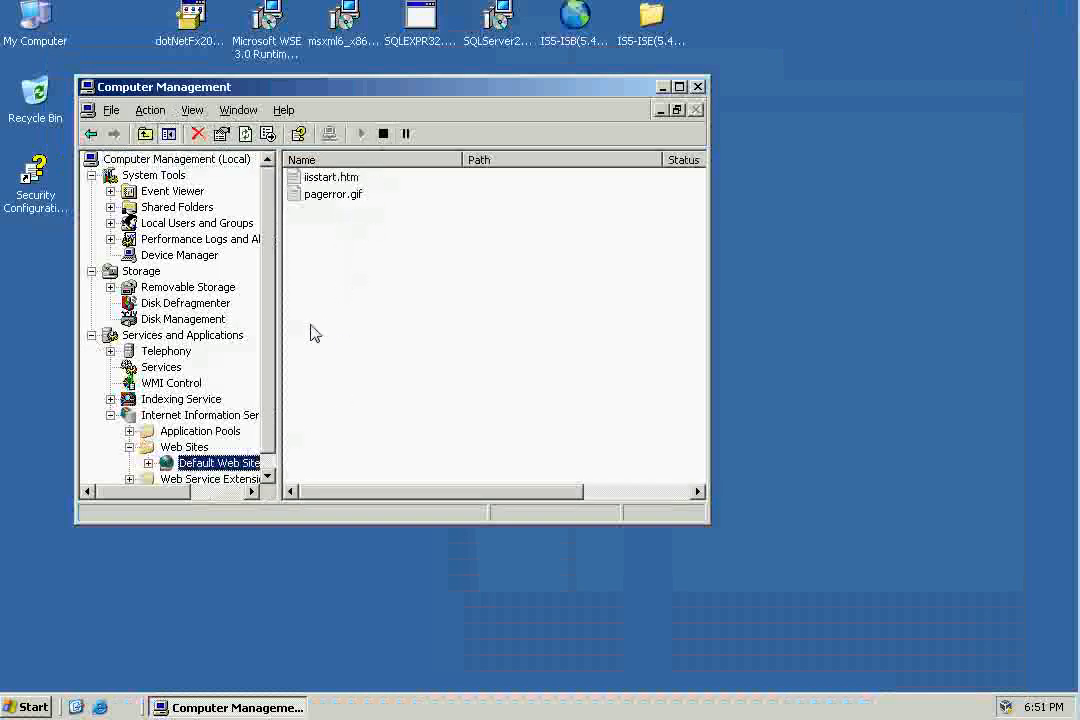
Browse the Default Web Site's iisstart.htm page in Internet Explorer and close the browser.
{"action": "right_click", "coordinate": [343, 176]}
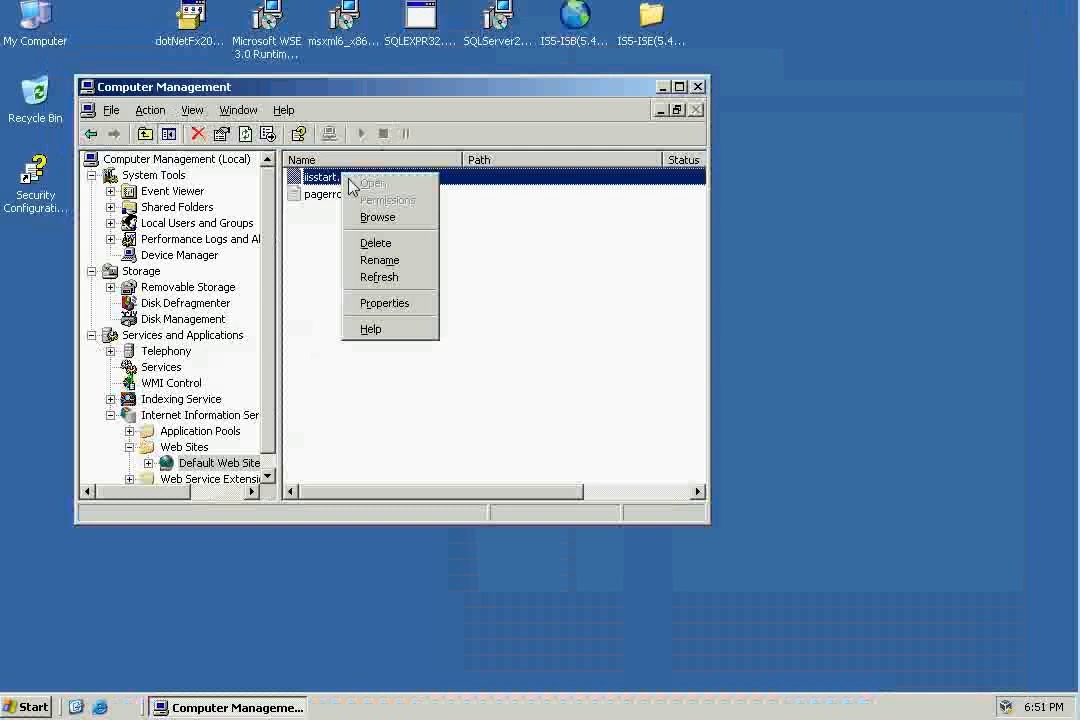
{"action": "left_click", "coordinate": [385, 220]}
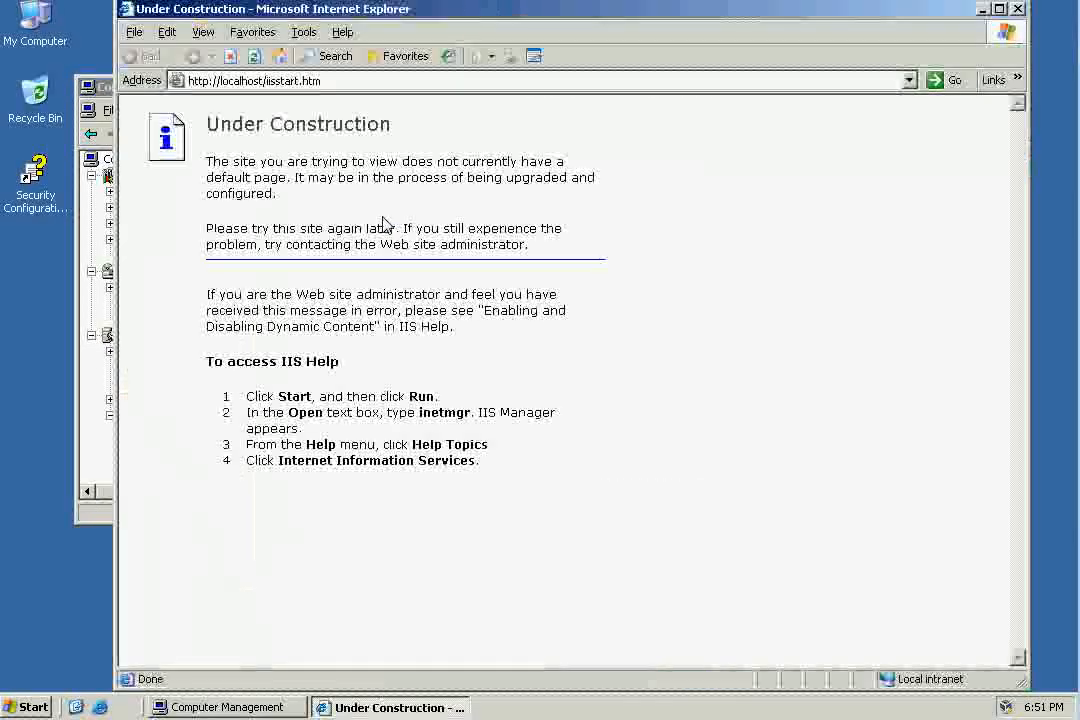
{"action": "left_click", "coordinate": [1017, 9]}
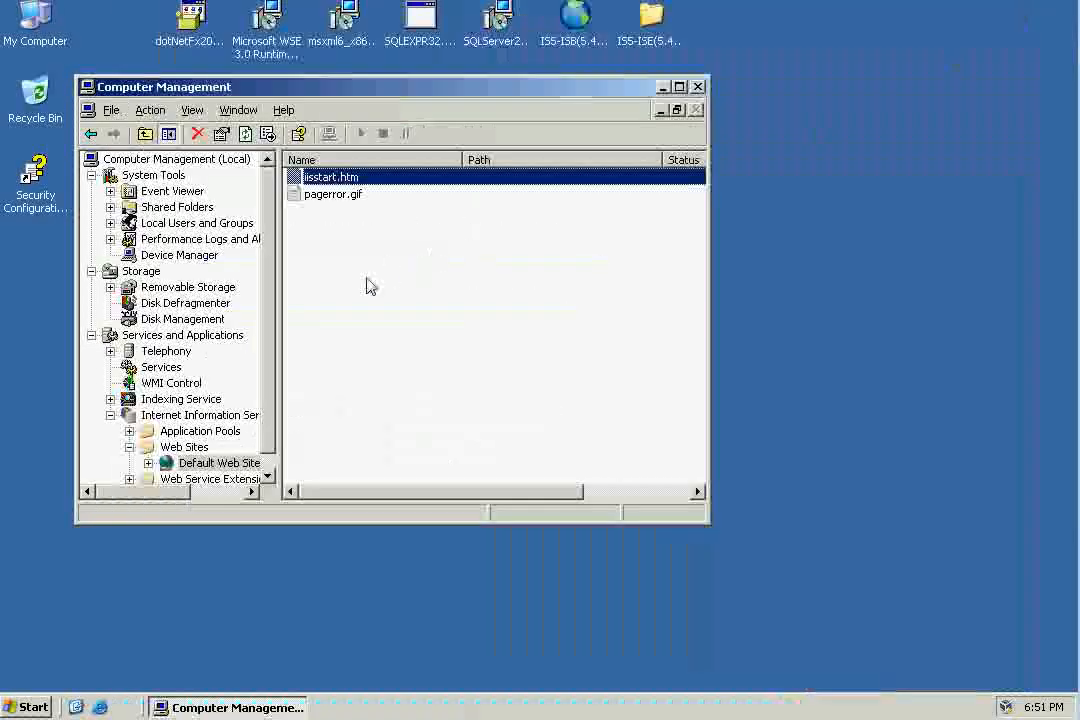
View the Default Web Site's files and its start page inside the Computer Management console.
{"action": "scroll", "coordinate": [232, 395], "scroll_direction": "down", "scroll_amount": 1}
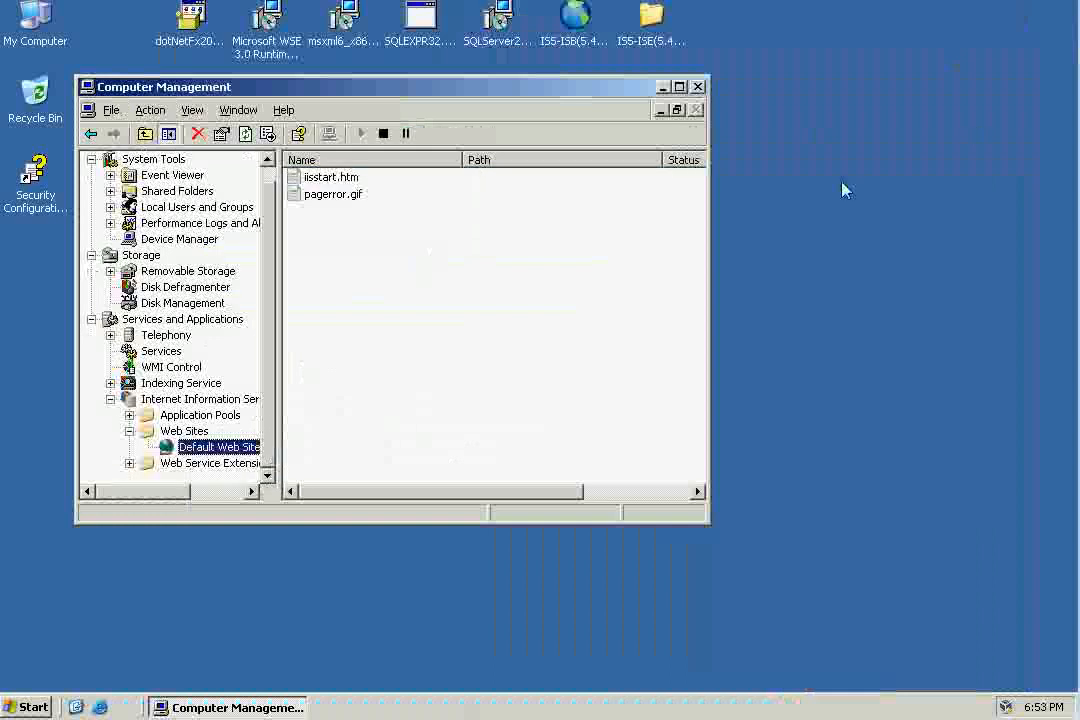
{"action": "right_click", "coordinate": [228, 446]}
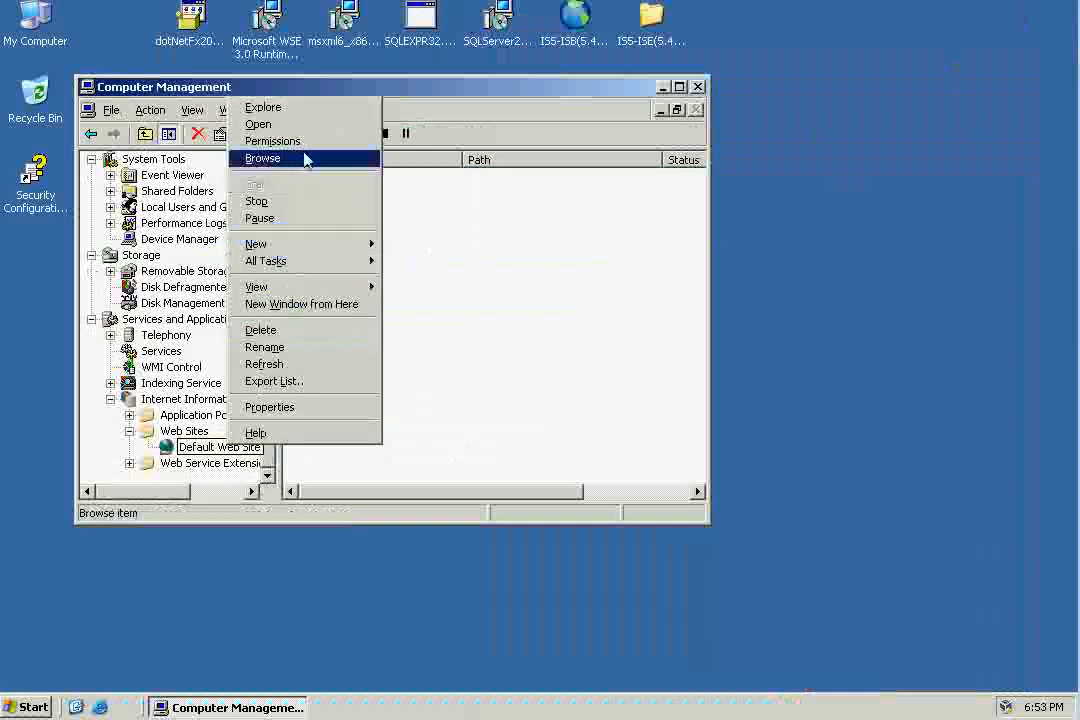
{"action": "left_click", "coordinate": [323, 110]}
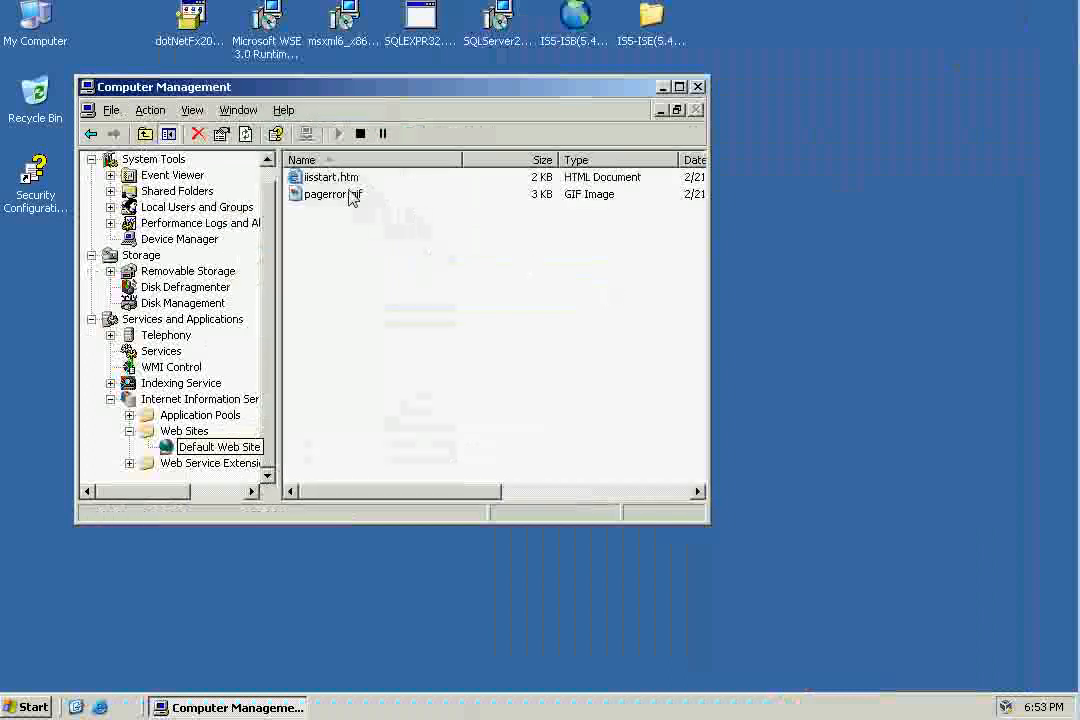
{"action": "right_click", "coordinate": [203, 455]}
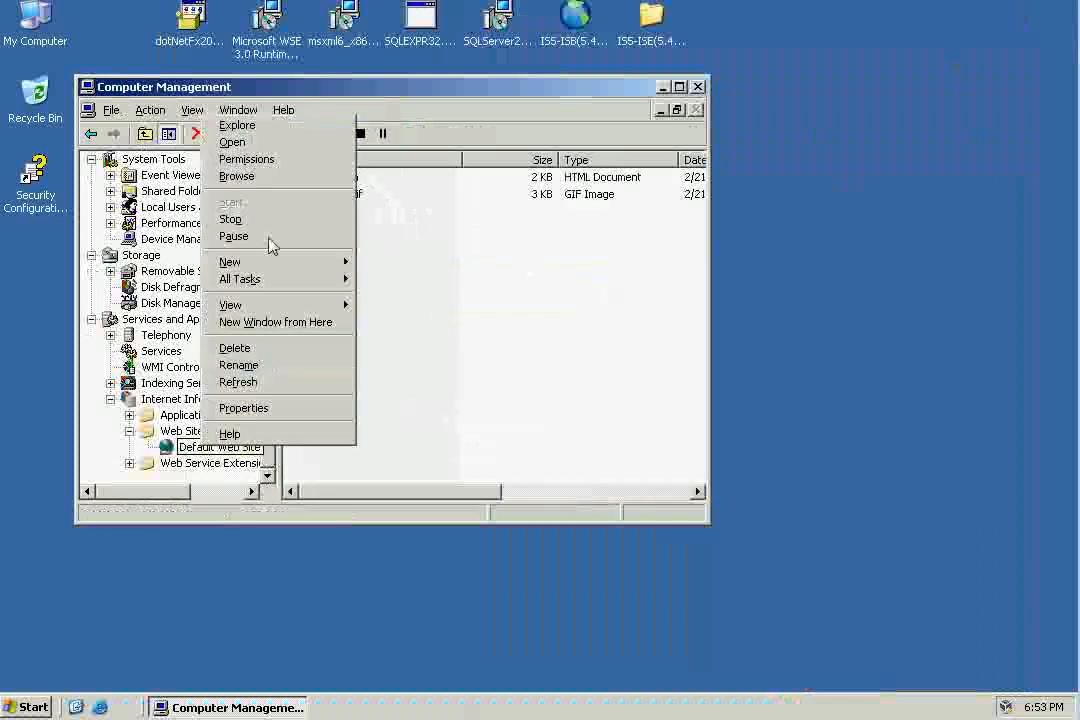
{"action": "left_click", "coordinate": [277, 181]}
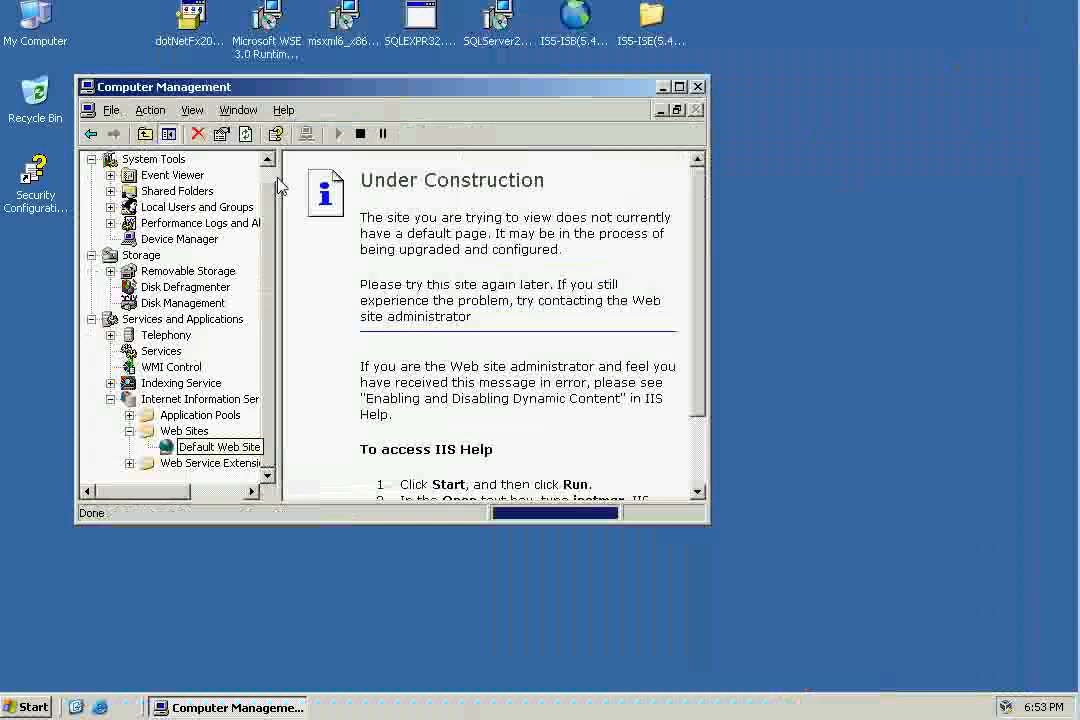
Open the Default Web Site's folder, C:\inetpub\wwwroot, in a separate Explorer window with the folder tree displayed.
{"action": "right_click", "coordinate": [221, 441]}
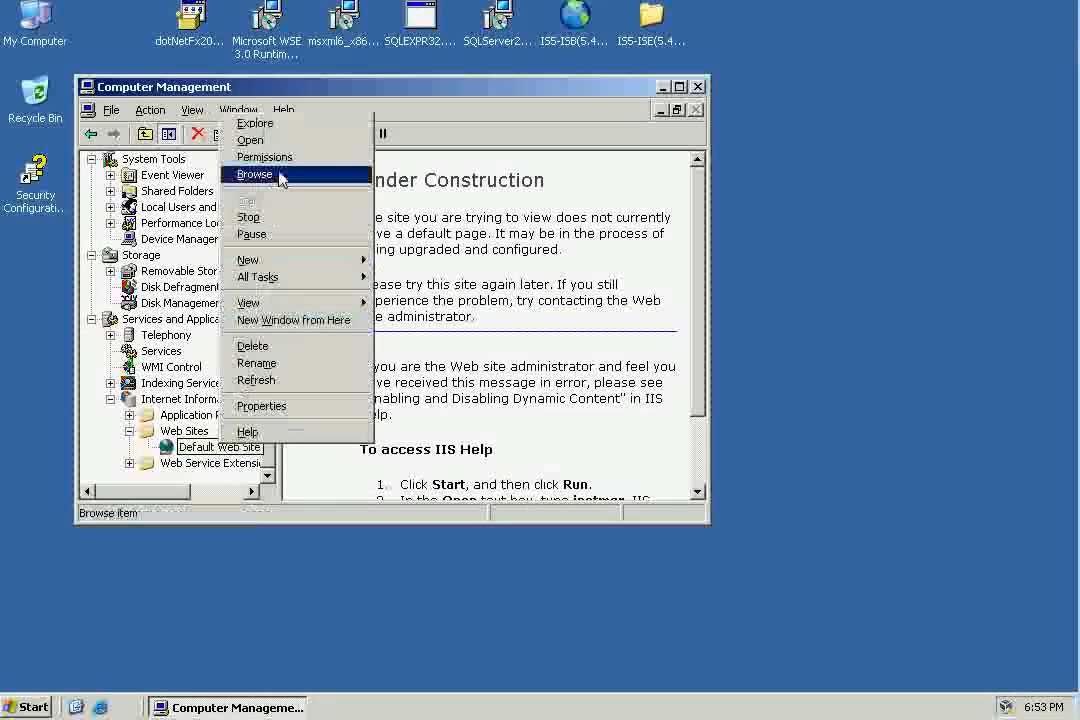
{"action": "left_click", "coordinate": [255, 123]}
{"action": "left_click_drag", "start_coordinate": [467, 56], "coordinate": [682, 56]}
{"action": "left_click", "coordinate": [488, 102]}
{"action": "left_click", "coordinate": [312, 273]}
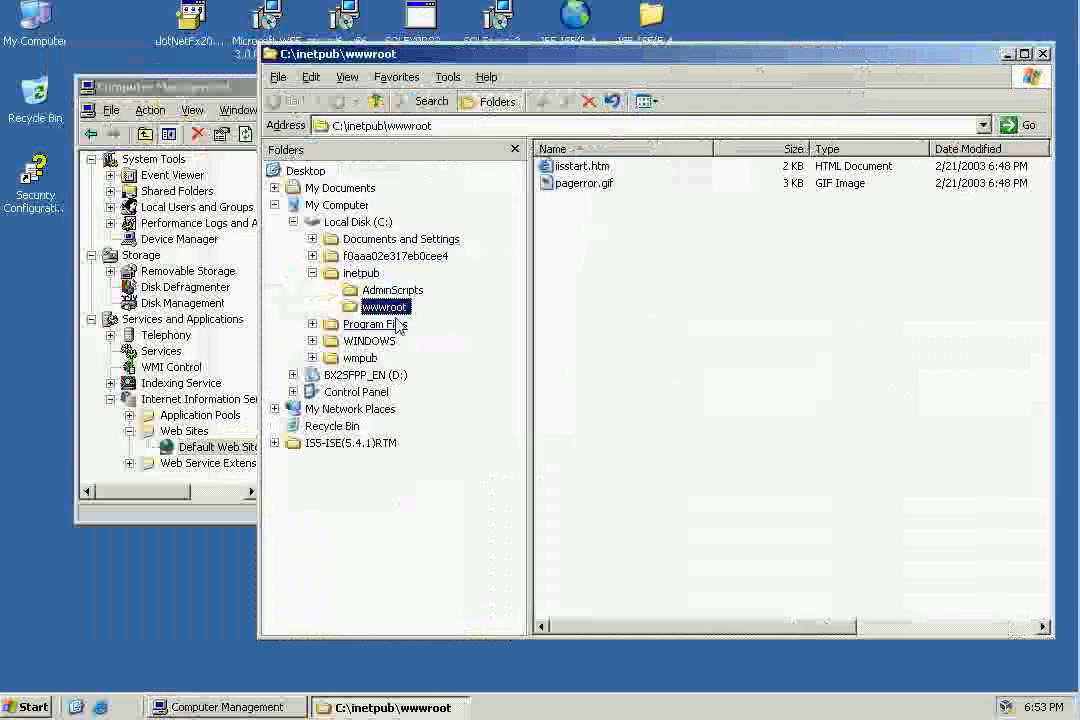
Create a new text document in C:\inetpub\wwwroot and name it default.htm, accepting the extension change.
{"action": "right_click", "coordinate": [586, 298]}
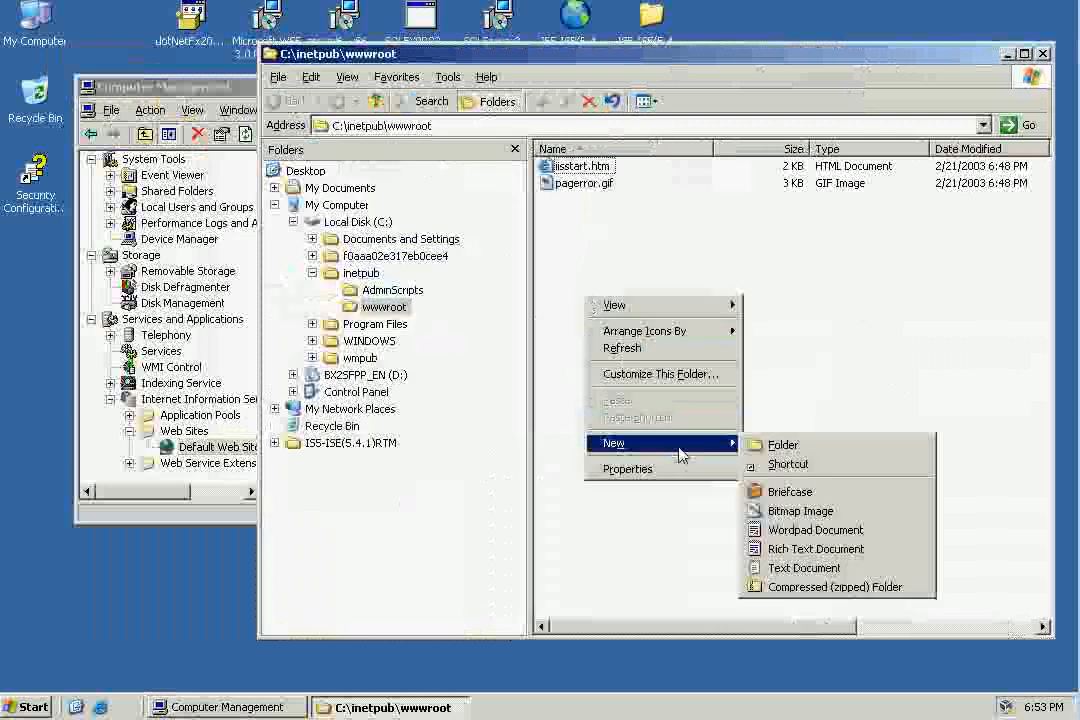
{"action": "left_click", "coordinate": [869, 580]}
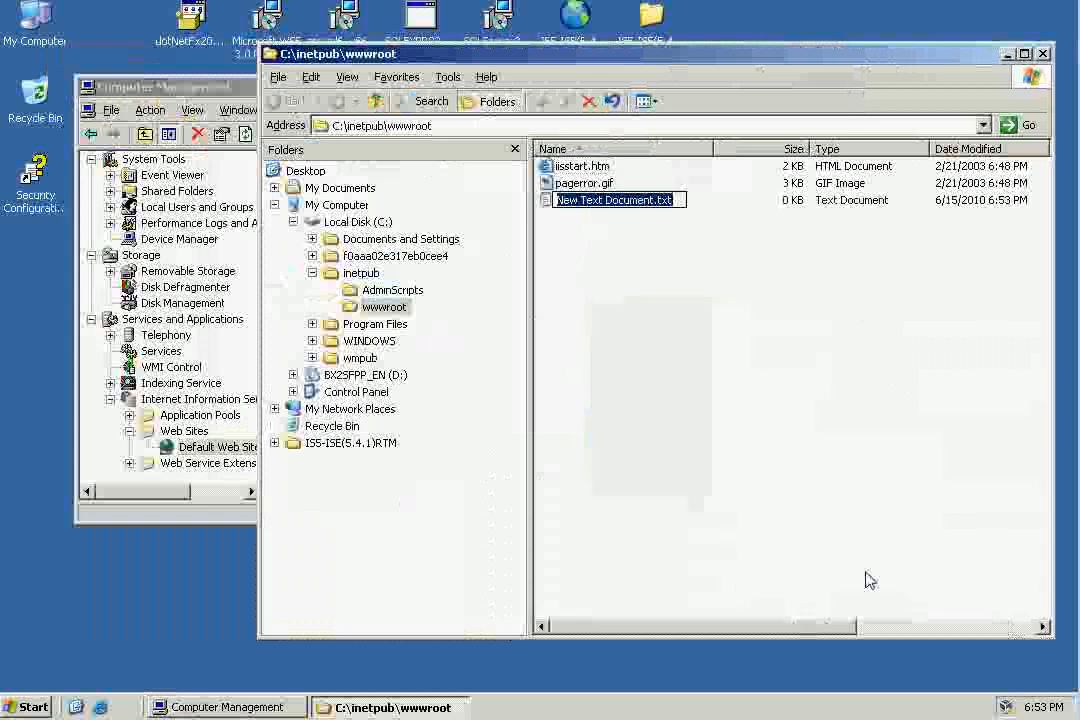
{"action": "type", "text": "default"}
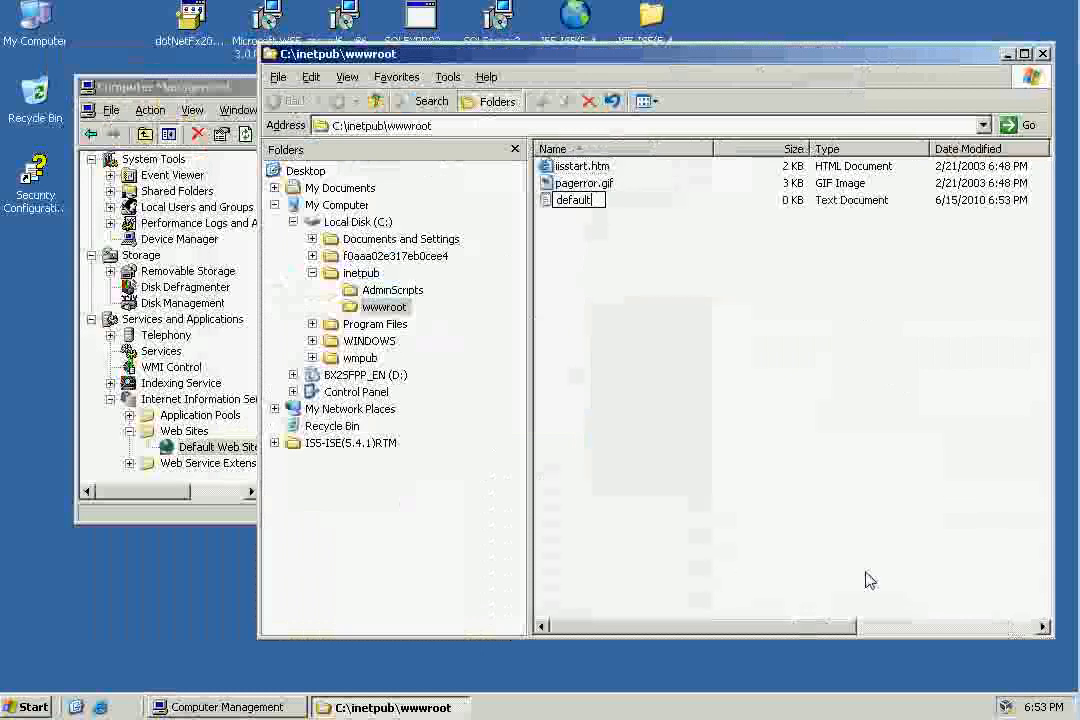
{"action": "type", "text": ".hml"}
{"action": "key", "text": "BackSpace"}
{"action": "key", "text": "BackSpace"}
{"action": "type", "text": "tm"}
{"action": "key", "text": "Return"}
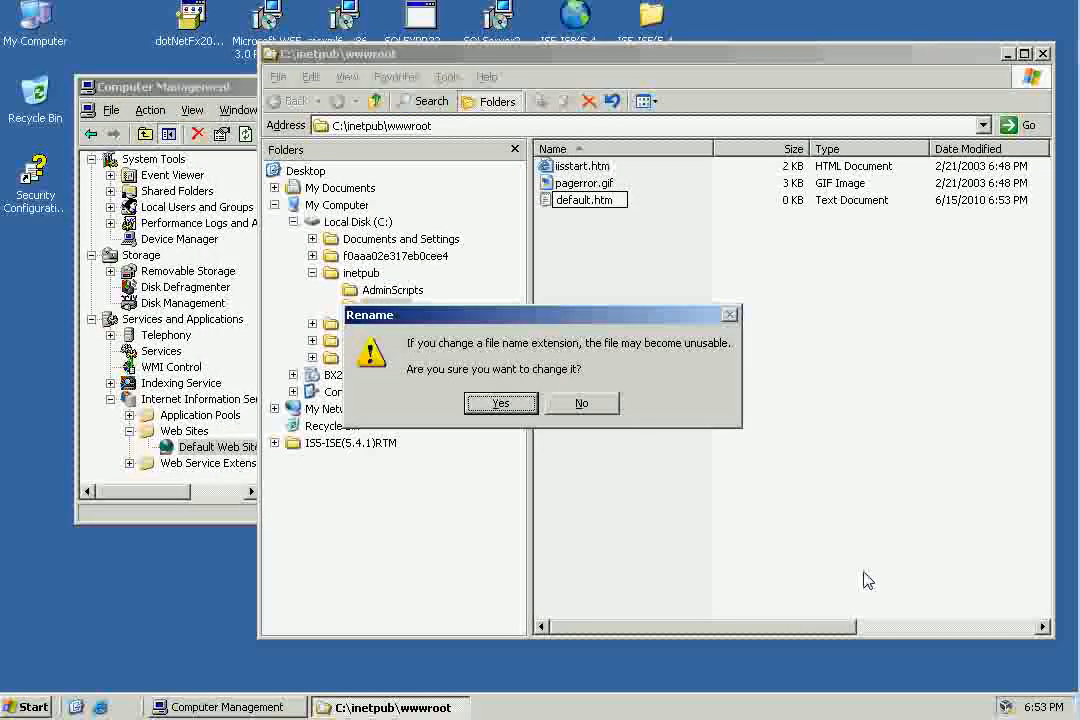
{"action": "left_click", "coordinate": [500, 403]}
Open default.htm in Notepad, enter the text "Hello World", and save and close the file.
{"action": "right_click", "coordinate": [588, 201]}
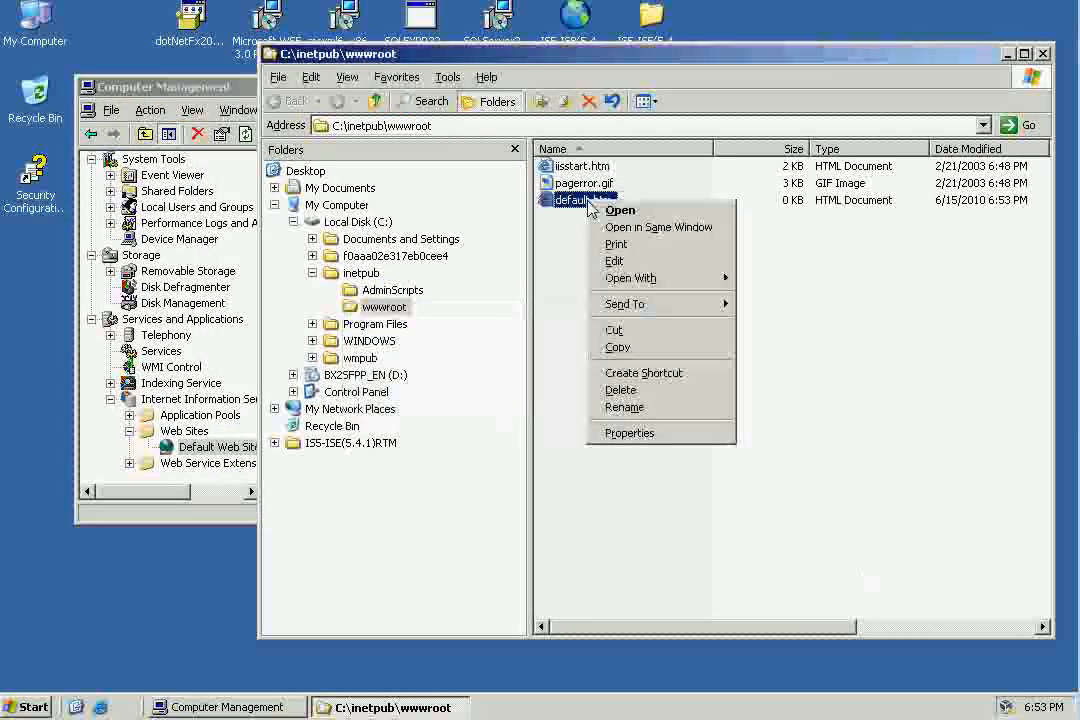
{"action": "mouse_move", "coordinate": [700, 278]}
{"action": "left_click", "coordinate": [788, 300]}
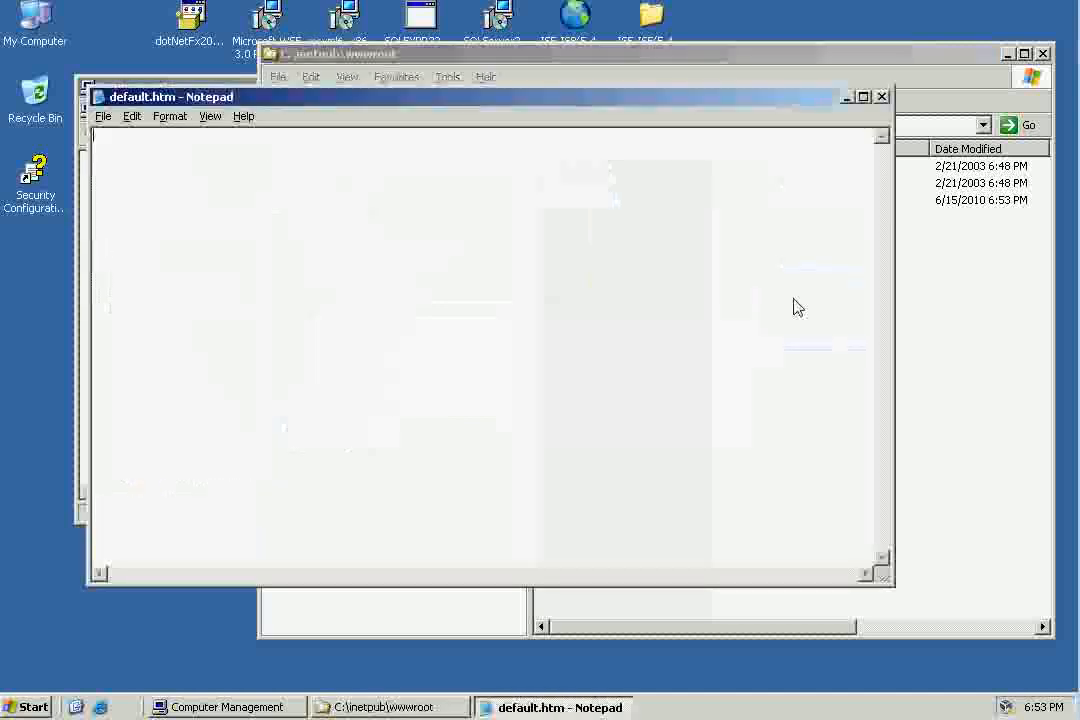
{"action": "type", "text": "Hello World"}
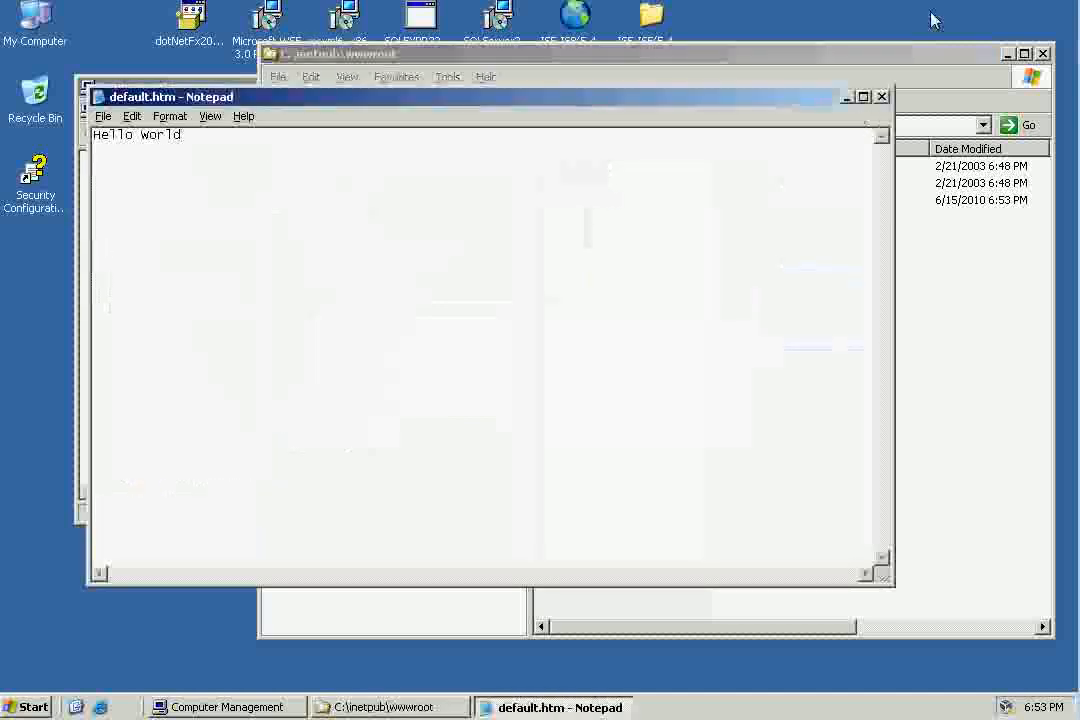
{"action": "left_click", "coordinate": [881, 96]}
{"action": "left_click", "coordinate": [463, 405]}
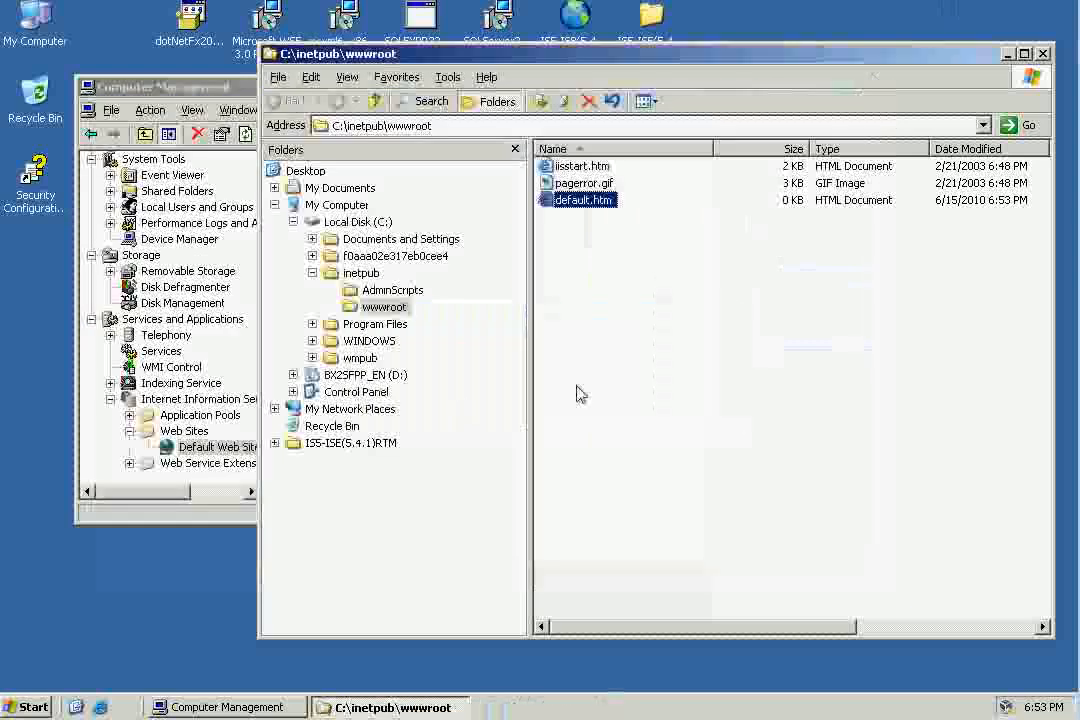
Browse the Default Web Site's default.htm page to test it, and close the browser, wwwroot and Computer Management windows.
{"action": "left_click", "coordinate": [215, 449]}
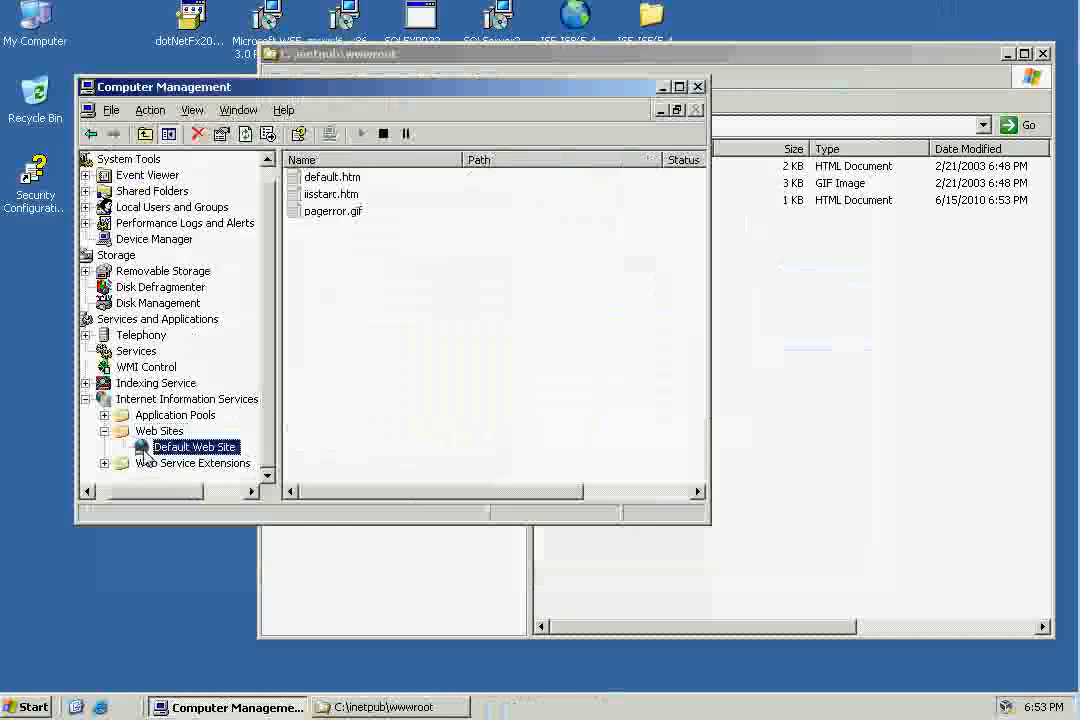
{"action": "right_click", "coordinate": [336, 183]}
{"action": "left_click", "coordinate": [372, 221]}
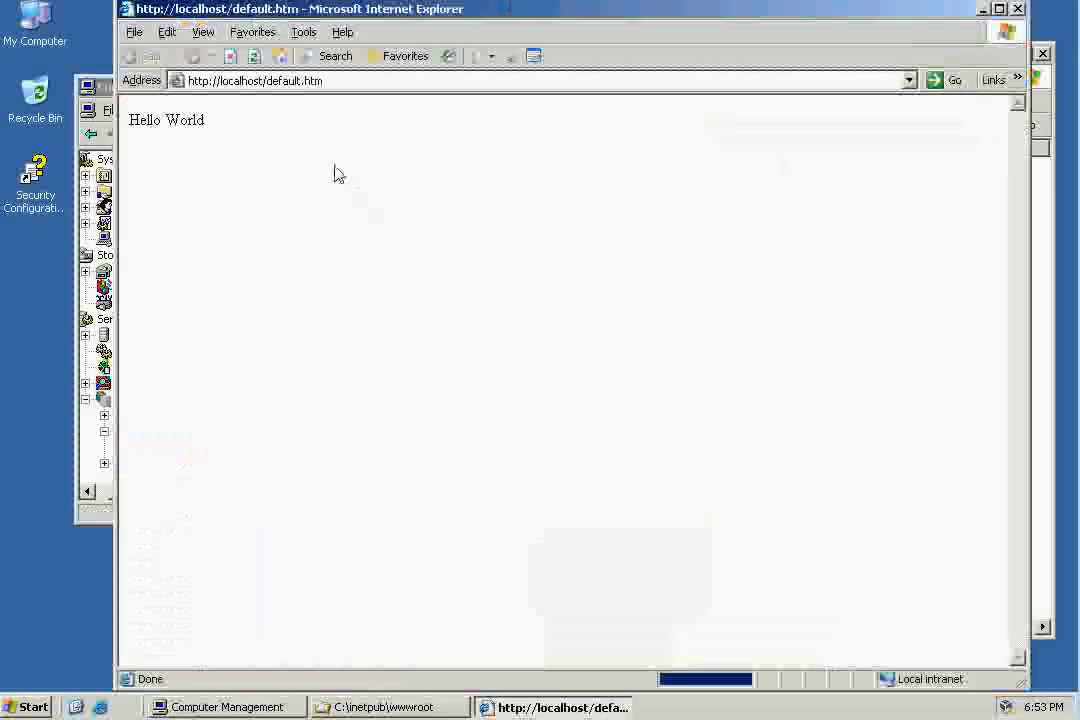
{"action": "left_click_drag", "start_coordinate": [208, 121], "coordinate": [100, 112]}
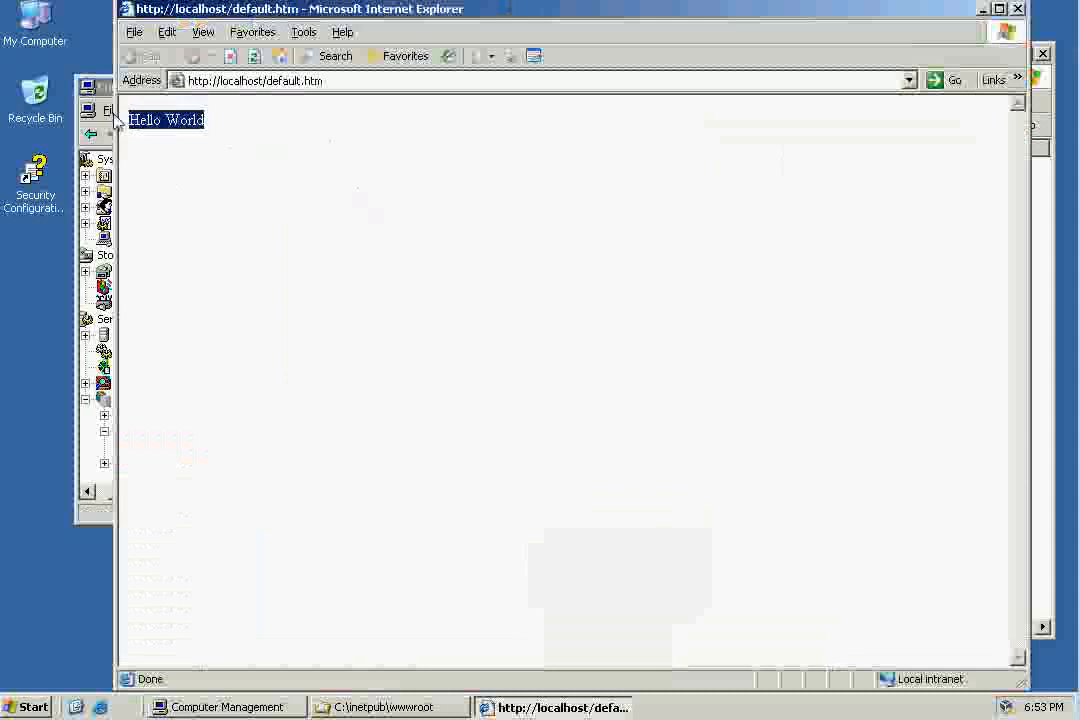
{"action": "left_click", "coordinate": [1018, 9]}
{"action": "left_click", "coordinate": [820, 70]}
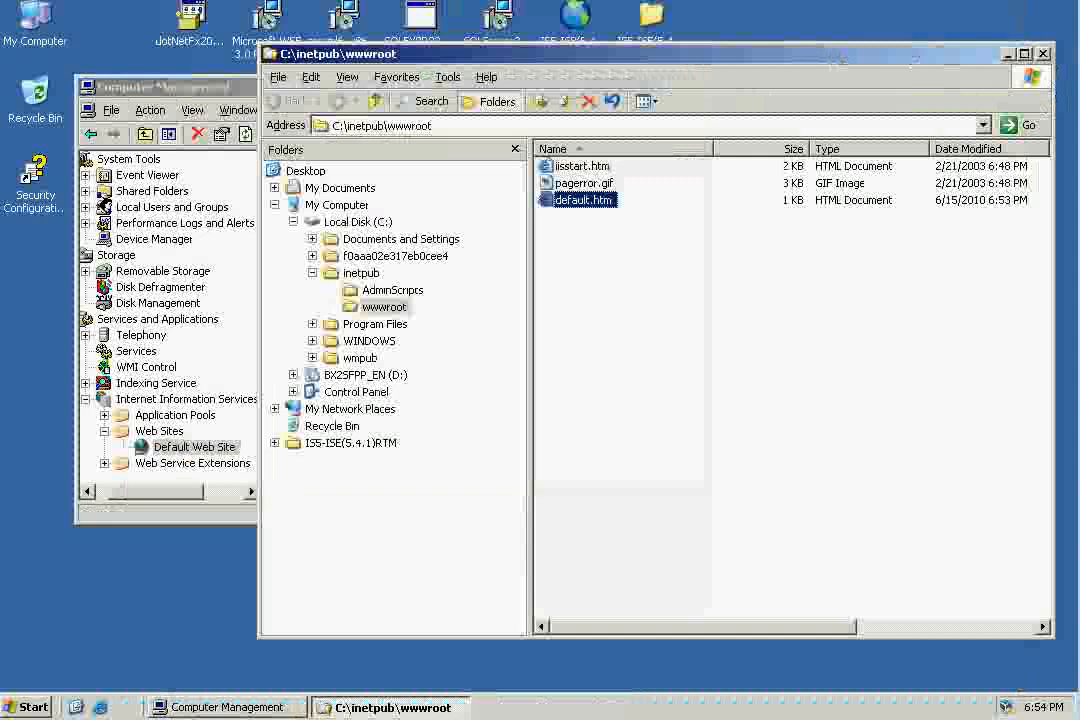
{"action": "left_click", "coordinate": [1043, 54]}
{"action": "left_click", "coordinate": [698, 87]}
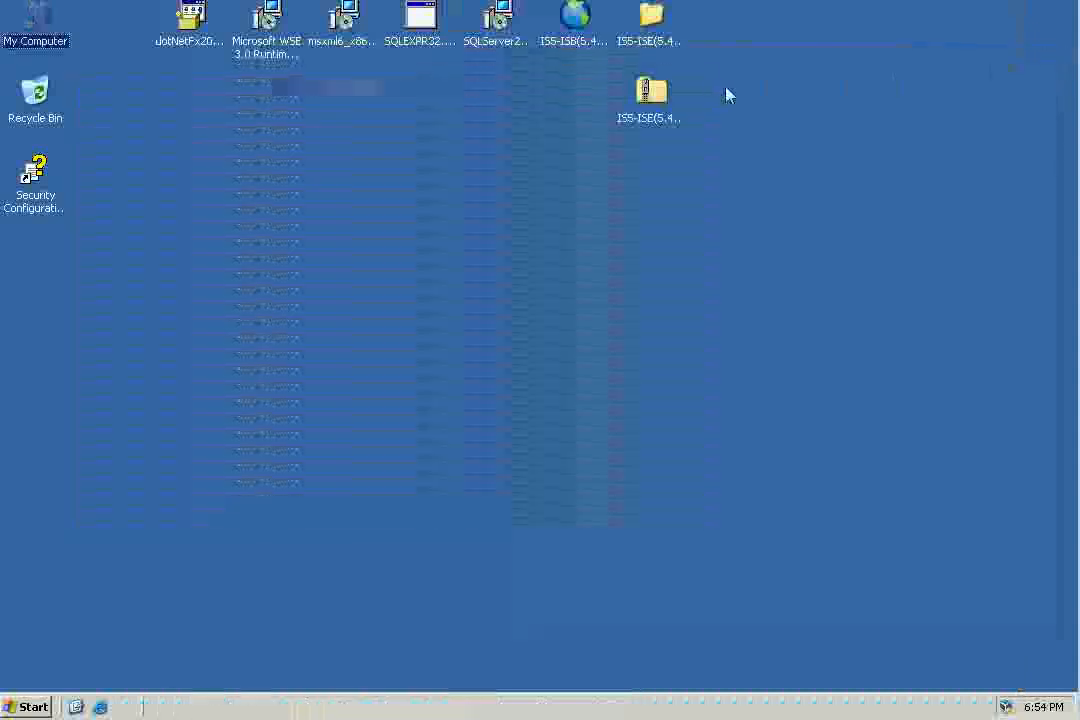
Launch the SQLEXPR32 setup, accept the licensing terms, install the setup prerequisites and continue to the SQL Server Installation Wizard.
{"action": "double_click", "coordinate": [420, 20]}
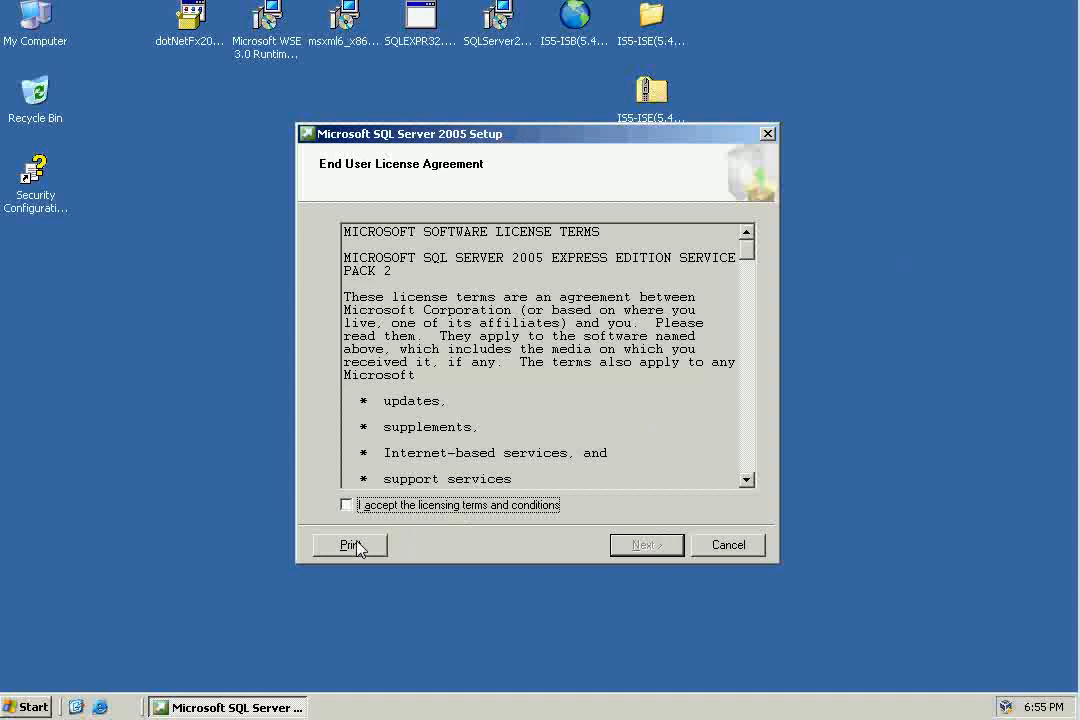
{"action": "left_click", "coordinate": [346, 505]}
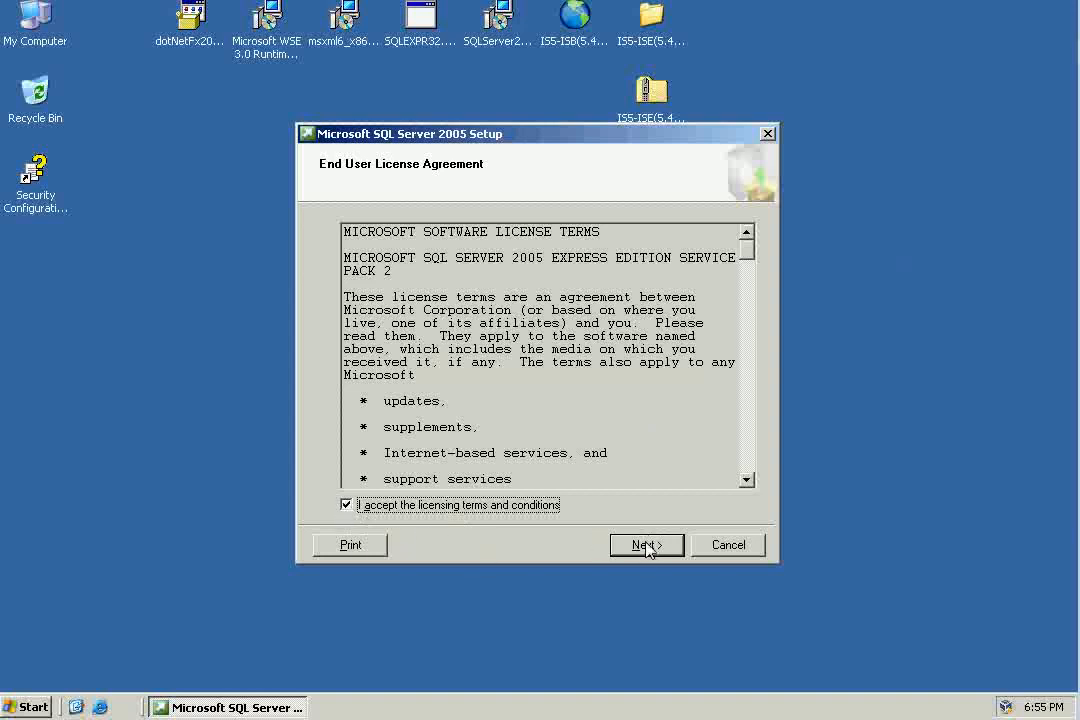
{"action": "left_click", "coordinate": [645, 545]}
{"action": "left_click", "coordinate": [647, 542]}
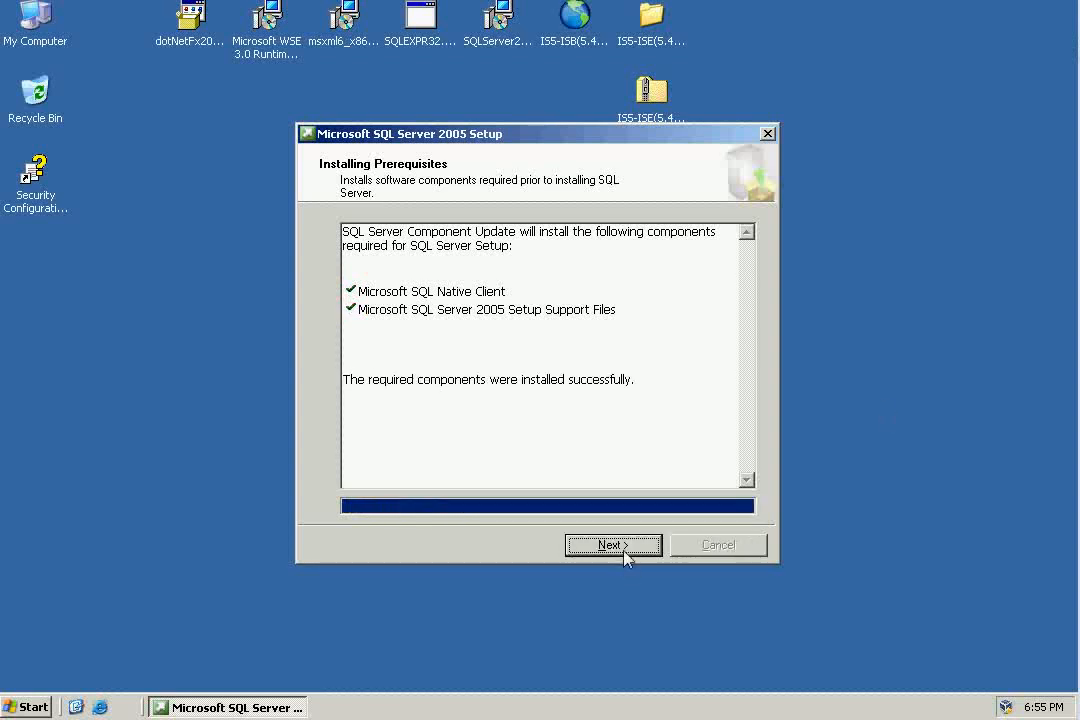
{"action": "left_click", "coordinate": [624, 549]}
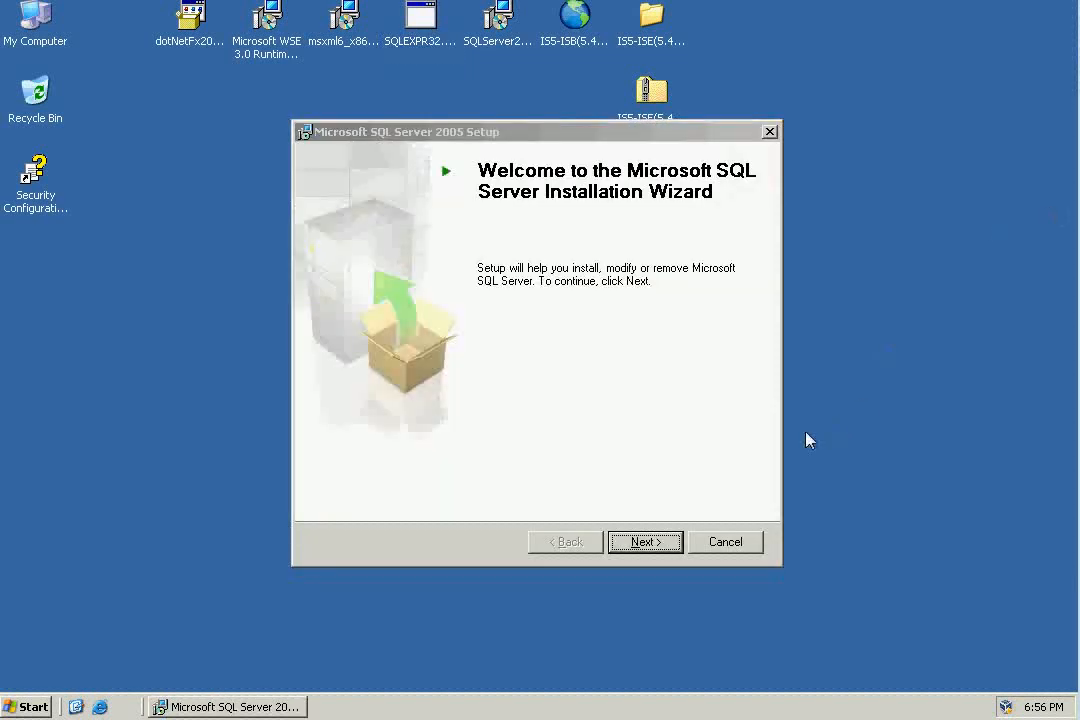
Pass the welcome page and system configuration check, then continue past registration with advanced configuration options no longer hidden.
{"action": "left_click", "coordinate": [660, 542]}
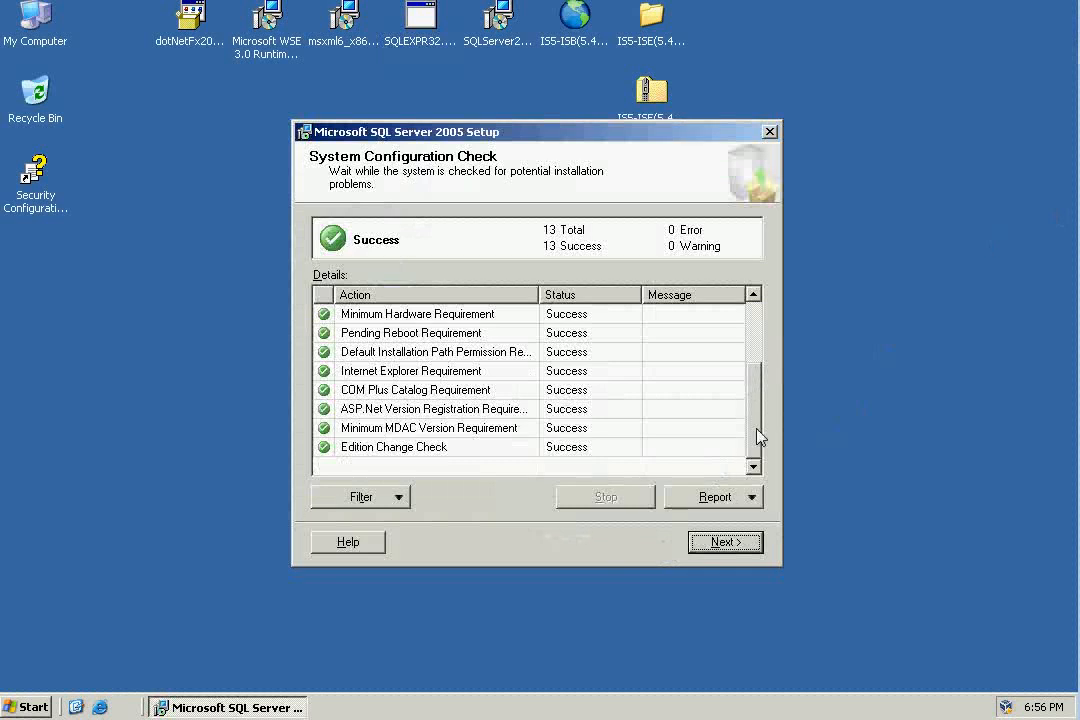
{"action": "left_click_drag", "start_coordinate": [757, 434], "coordinate": [758, 344]}
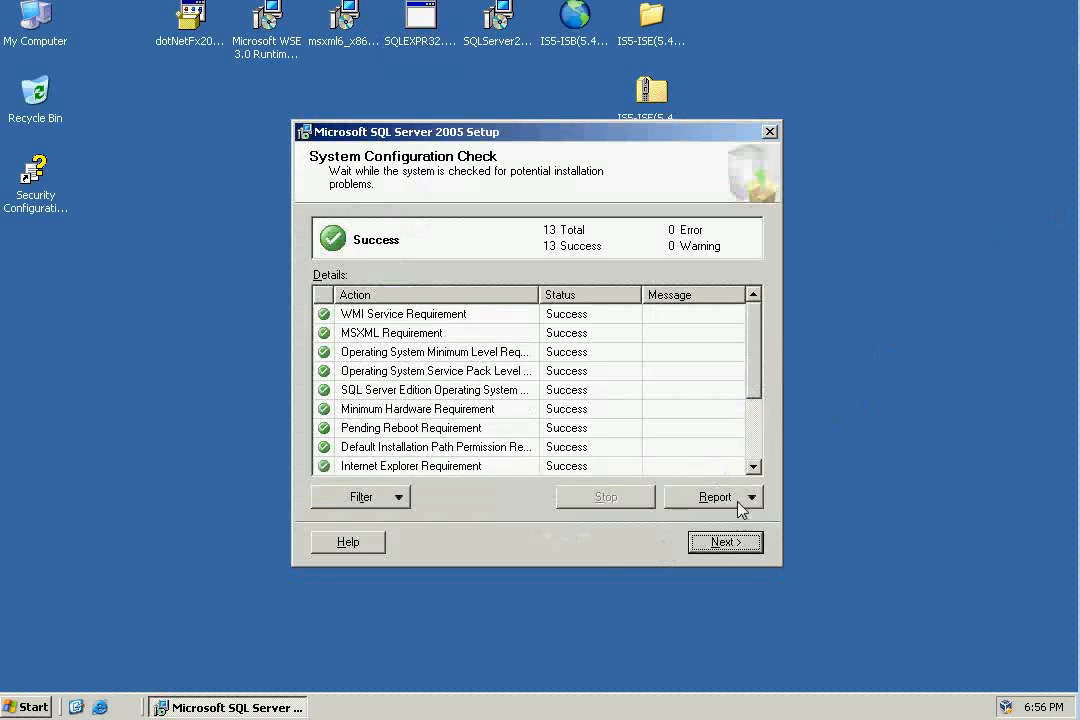
{"action": "left_click", "coordinate": [724, 543]}
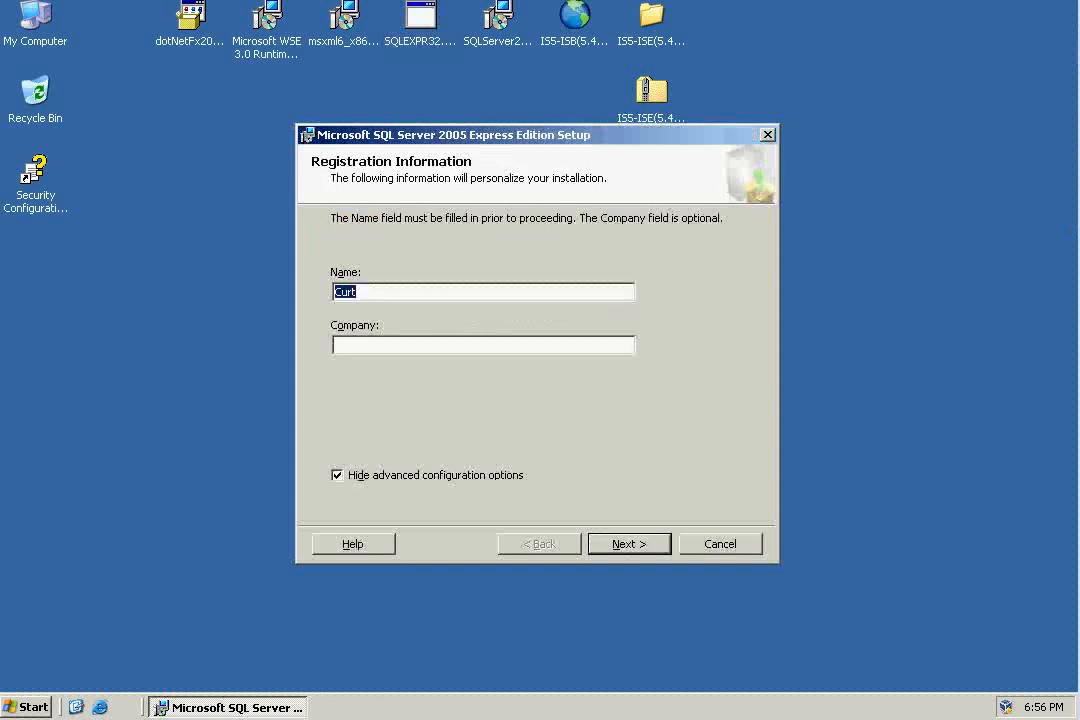
{"action": "left_click", "coordinate": [337, 476]}
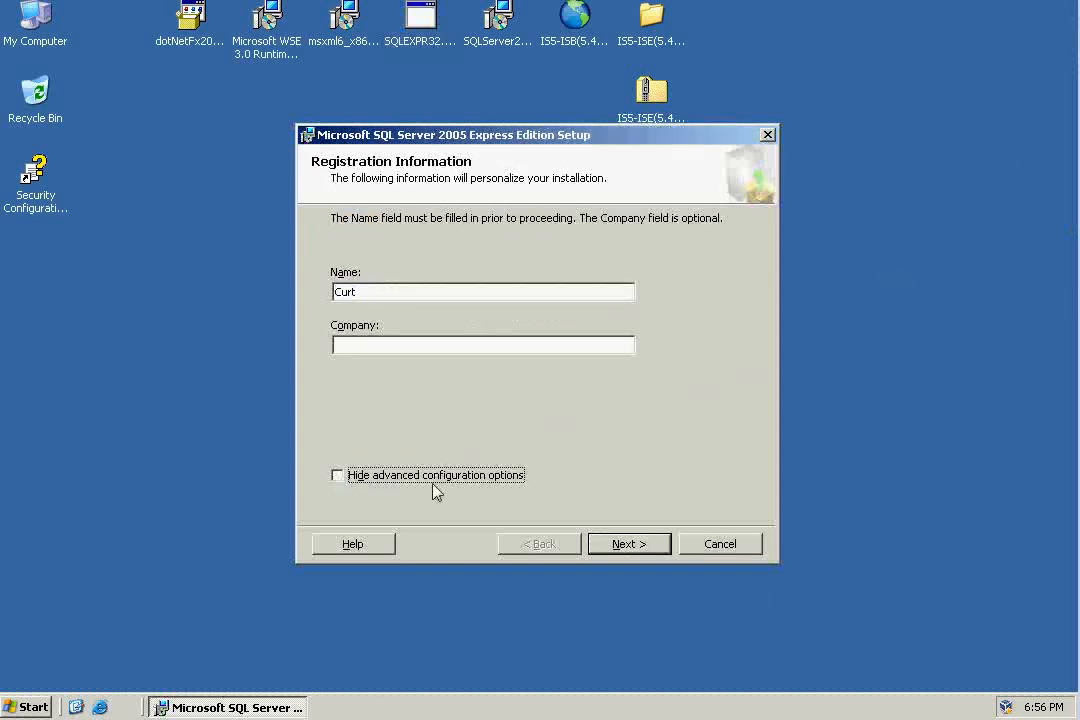
{"action": "left_click", "coordinate": [633, 546]}
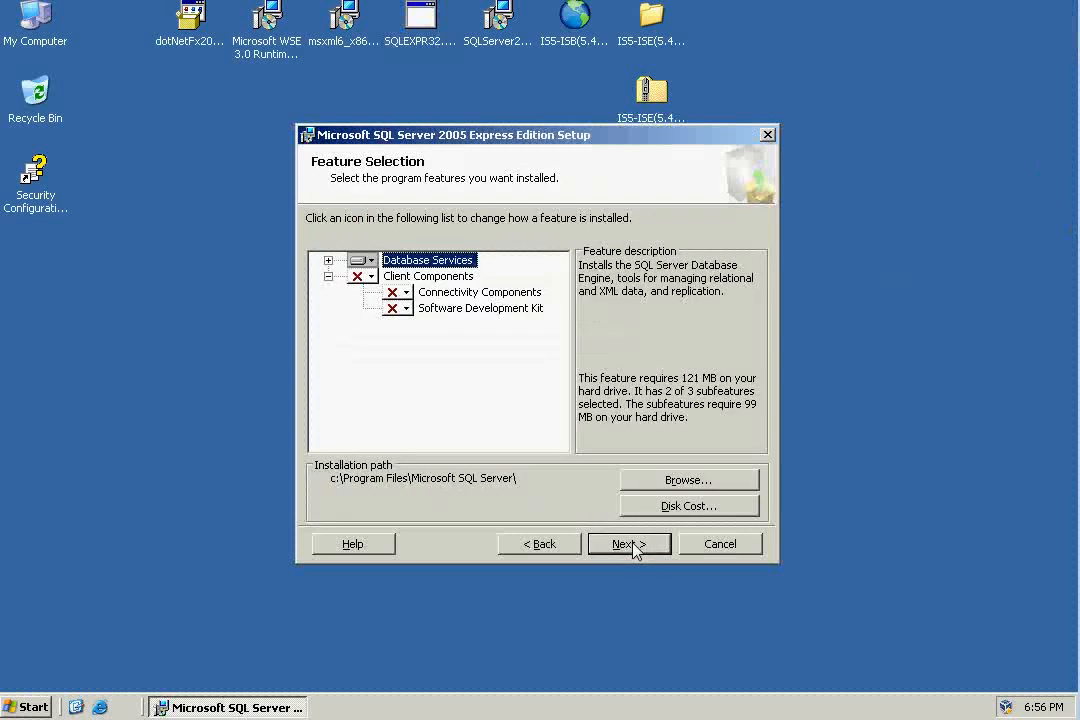
Review the Database Services subfeatures, keep the default feature selection, and accept the named instance SQLExpress.
{"action": "left_click", "coordinate": [328, 260]}
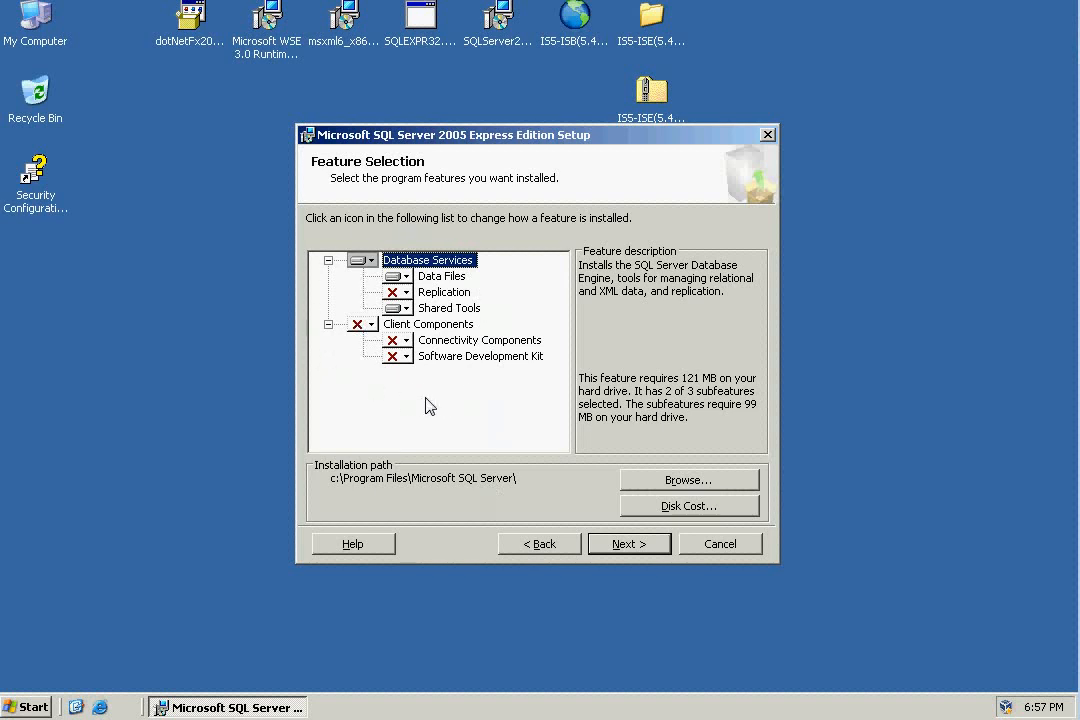
{"action": "left_click", "coordinate": [627, 545]}
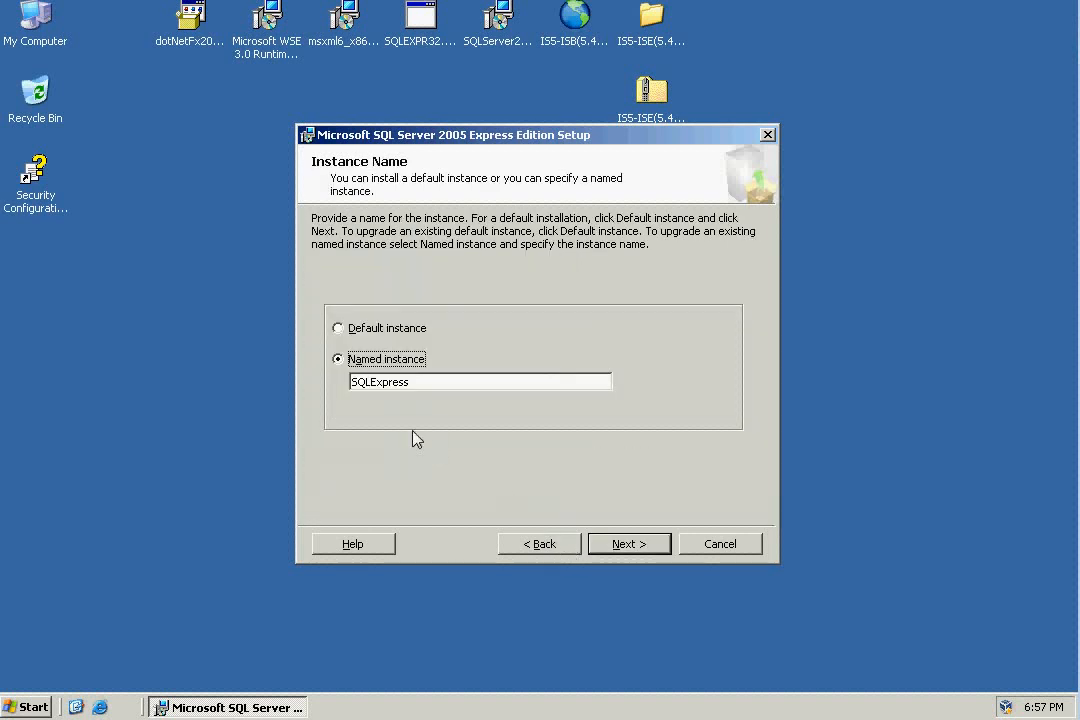
{"action": "left_click", "coordinate": [432, 382]}
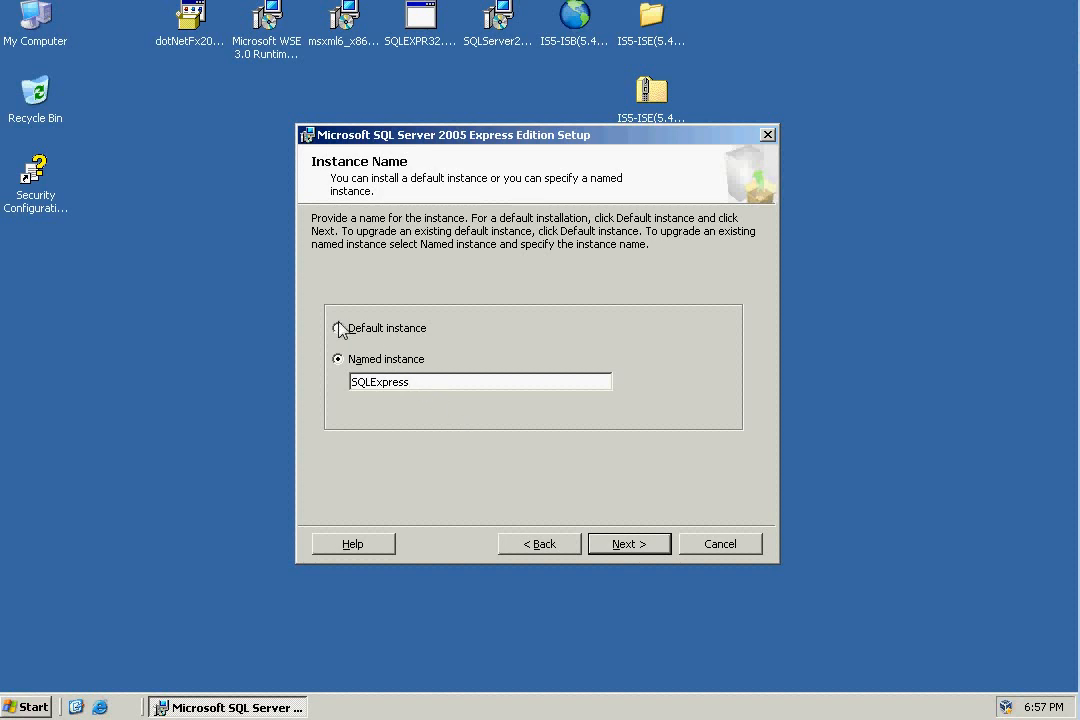
{"action": "left_click", "coordinate": [619, 547]}
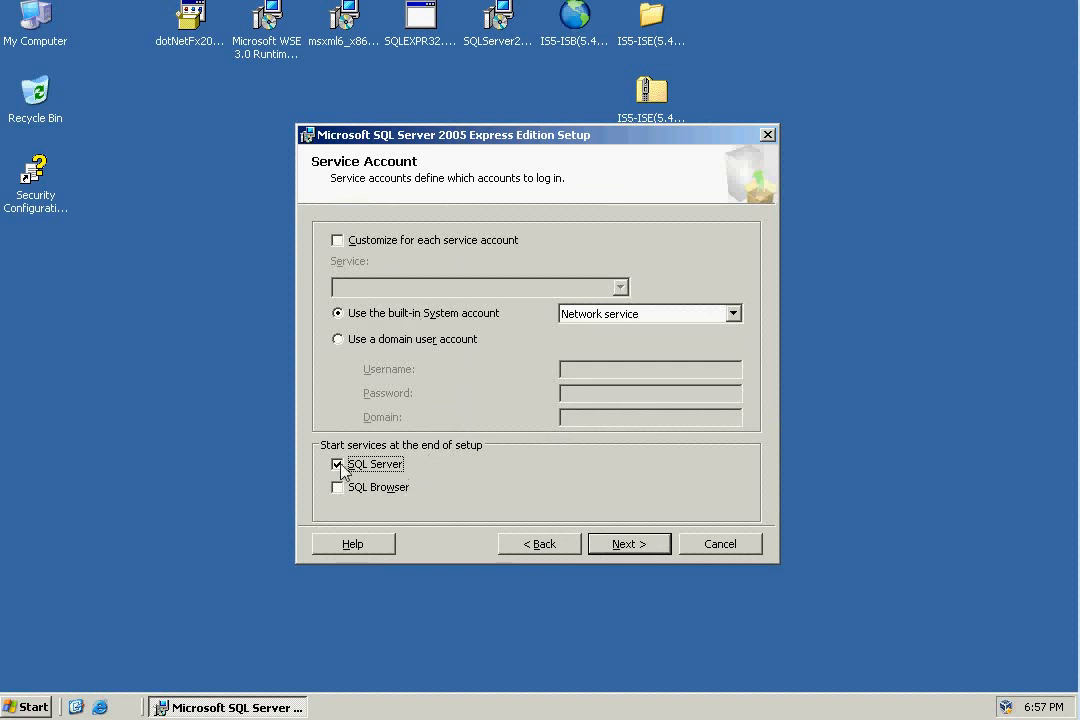
Accept the Network service account, Windows Authentication Mode and the remaining default settings, install SQL Server 2005 Express and finish the setup.
{"action": "left_click", "coordinate": [634, 546]}
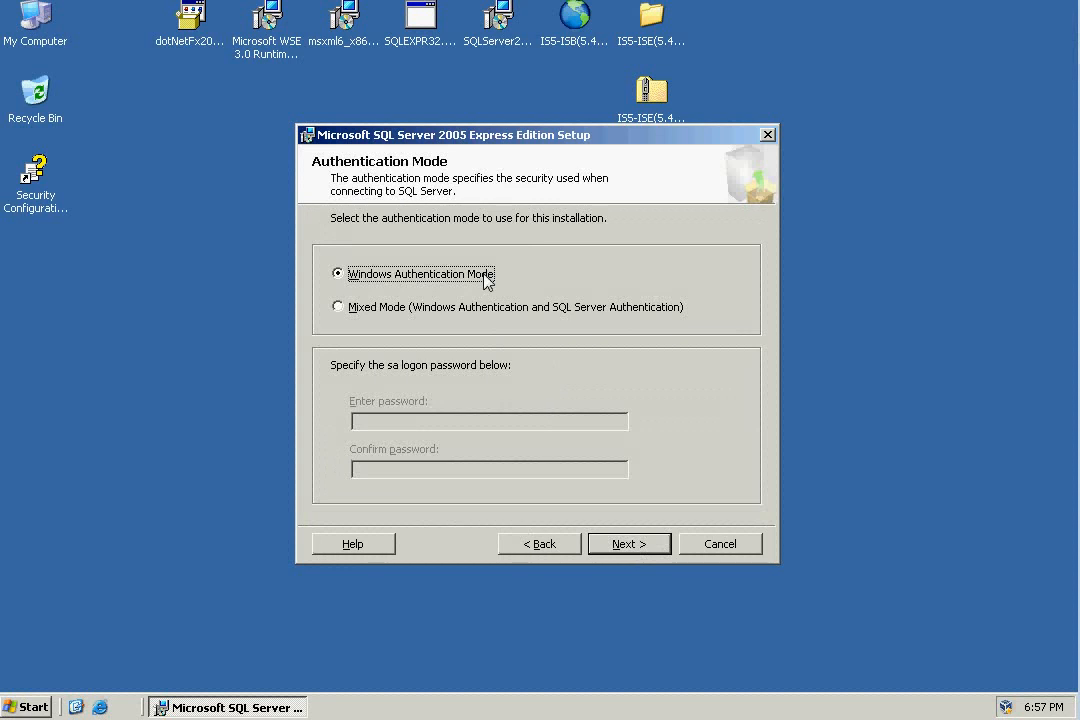
{"action": "left_click", "coordinate": [629, 544]}
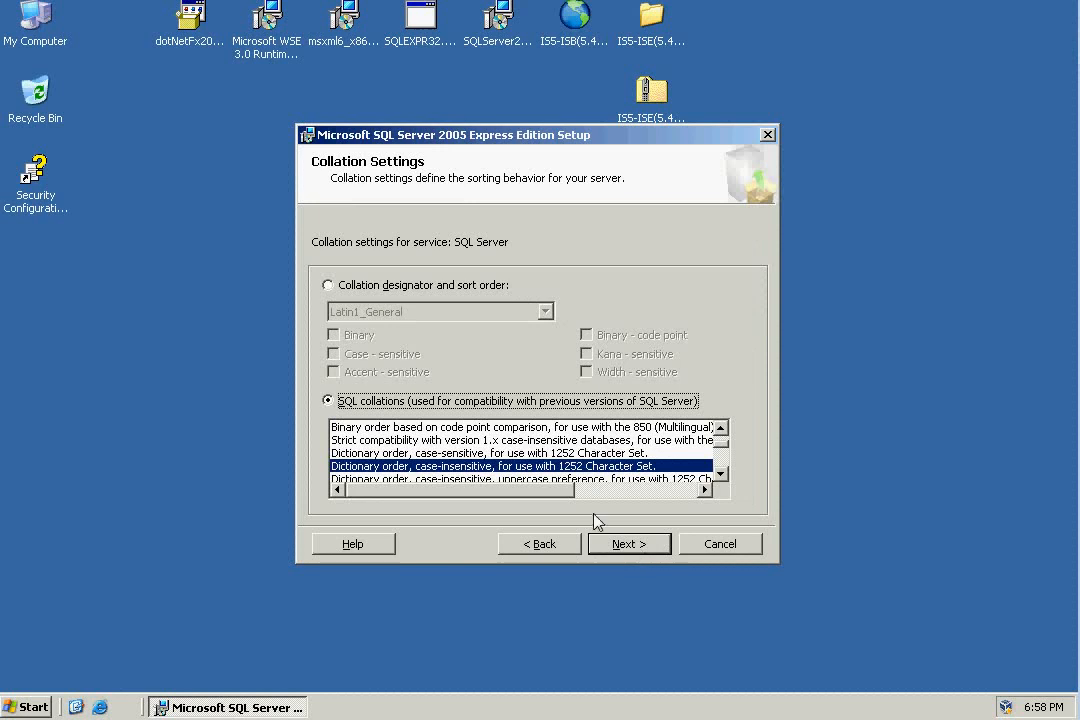
{"action": "left_click", "coordinate": [629, 544]}
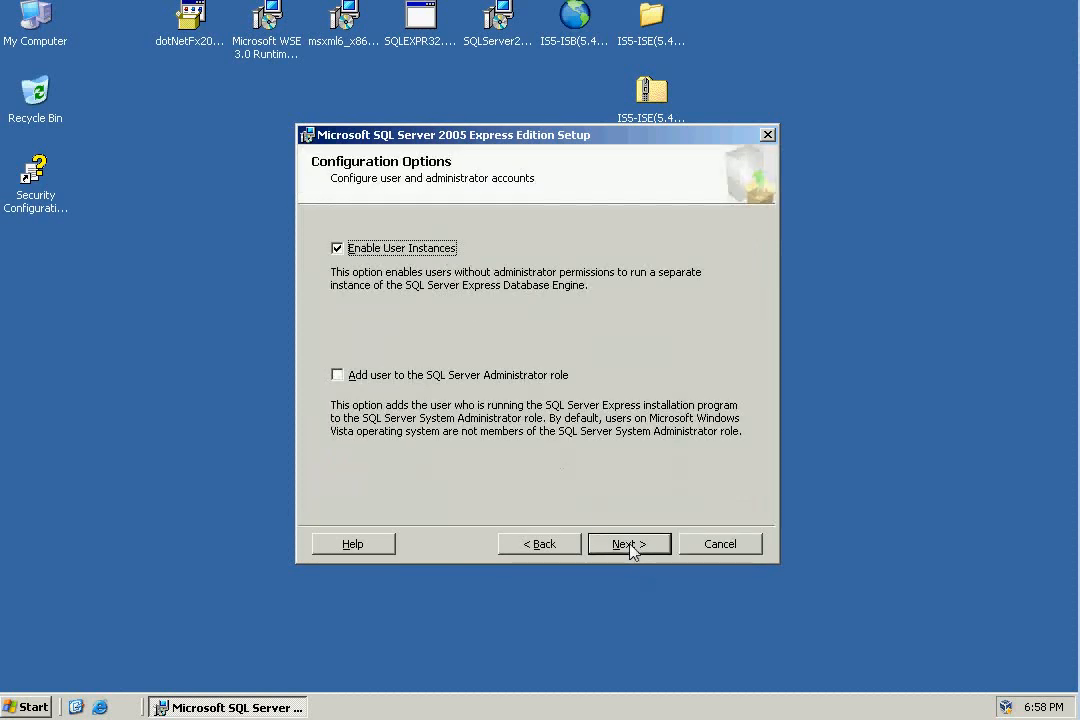
{"action": "left_click", "coordinate": [629, 544]}
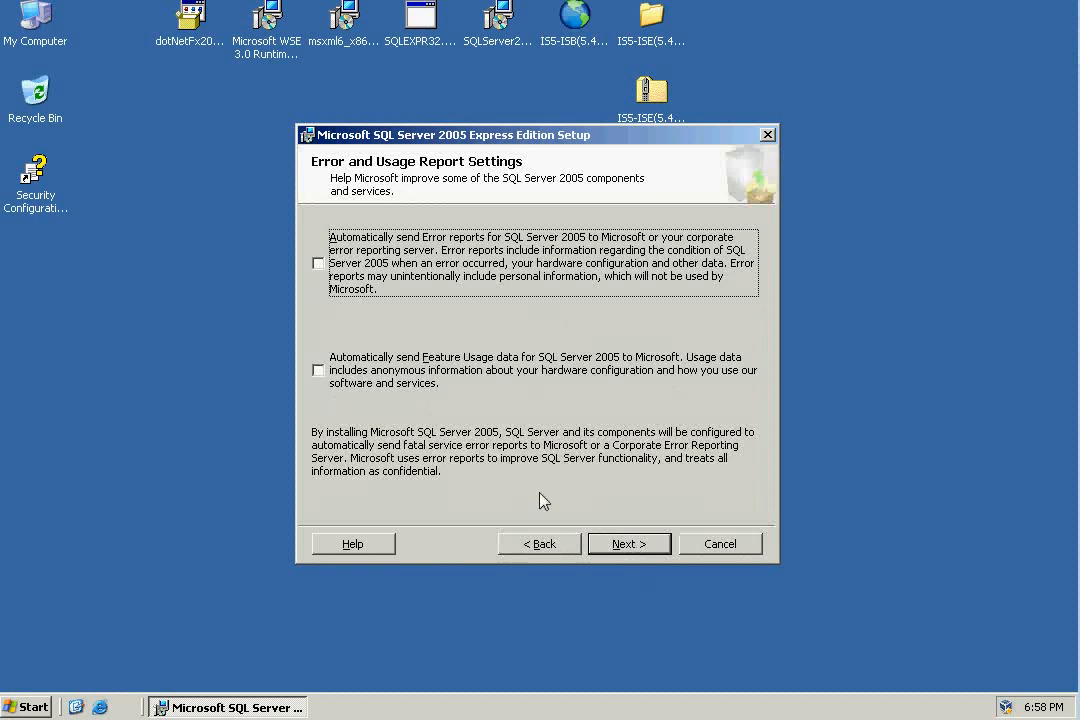
{"action": "left_click", "coordinate": [629, 544]}
{"action": "left_click", "coordinate": [628, 546]}
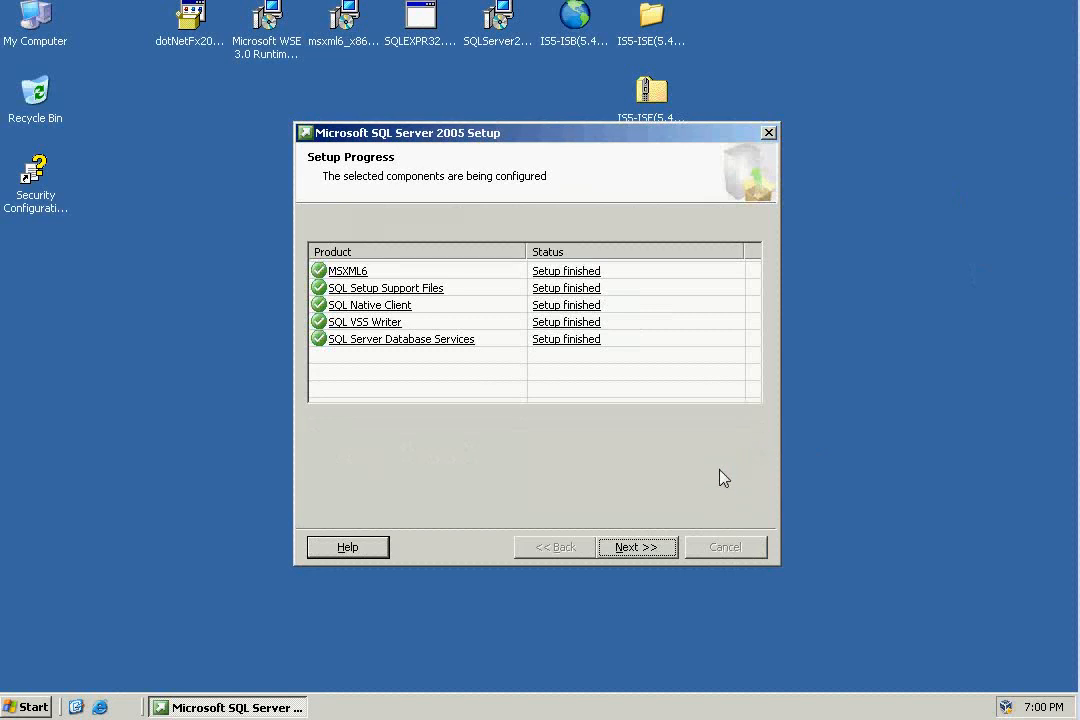
{"action": "left_click", "coordinate": [656, 549]}
{"action": "left_click", "coordinate": [725, 549]}
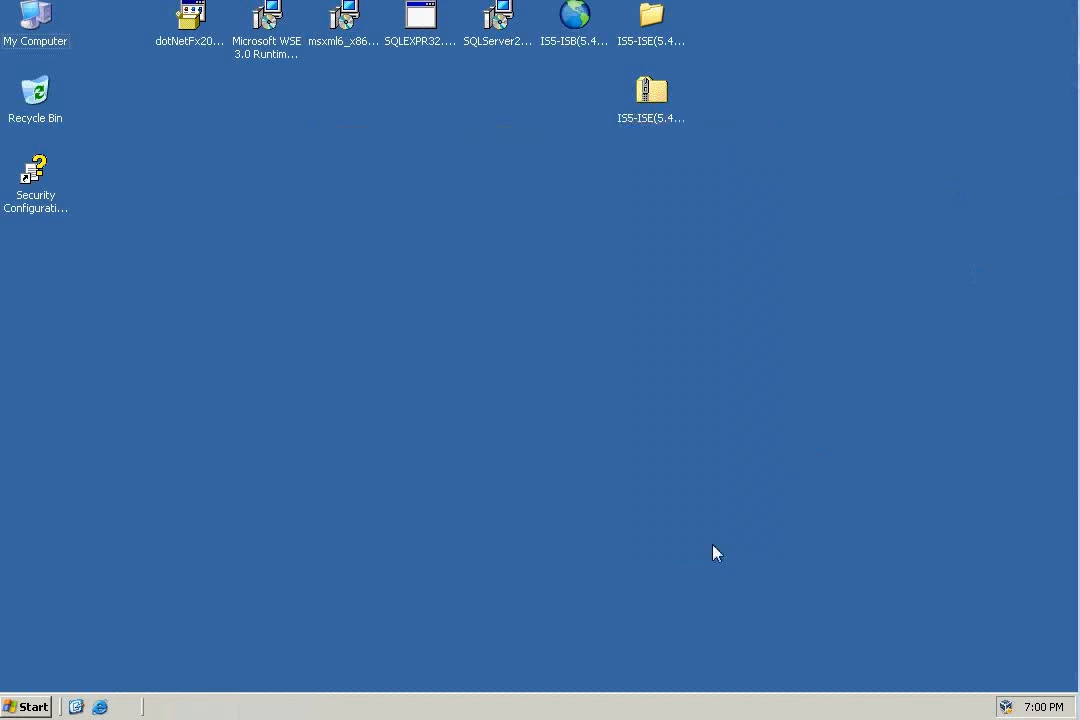
Run SQLServer2005_SSMSEE.msi, accept the license terms, and install Management Studio Express with the default feature selection.
{"action": "left_click", "coordinate": [499, 33]}
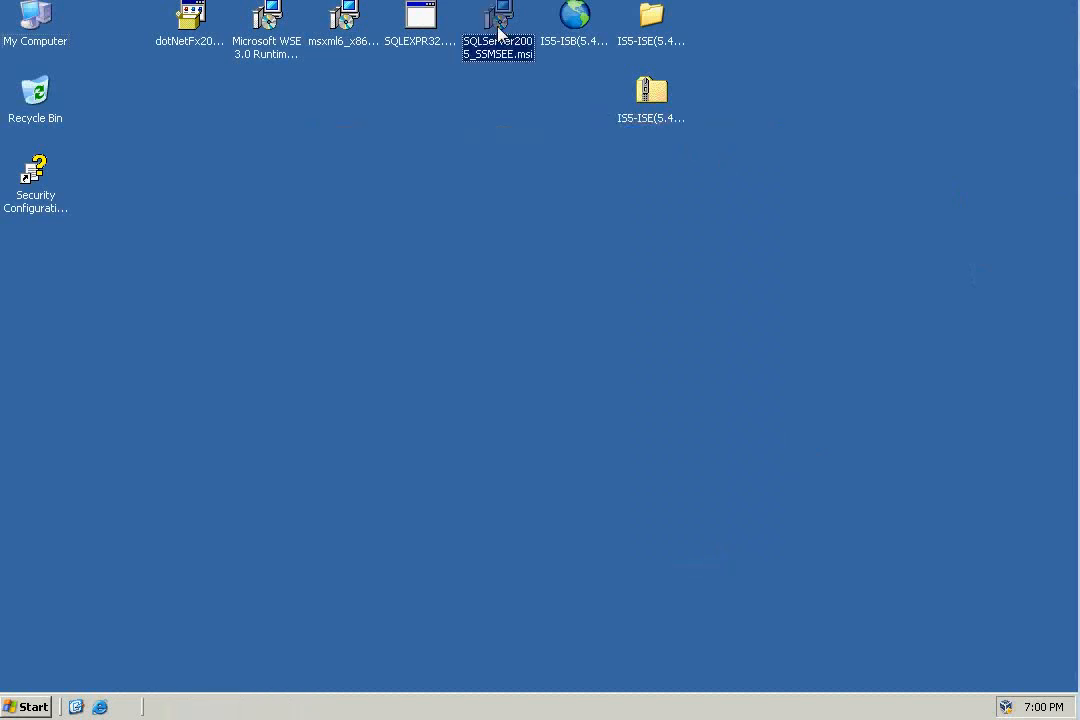
{"action": "double_click", "coordinate": [499, 33]}
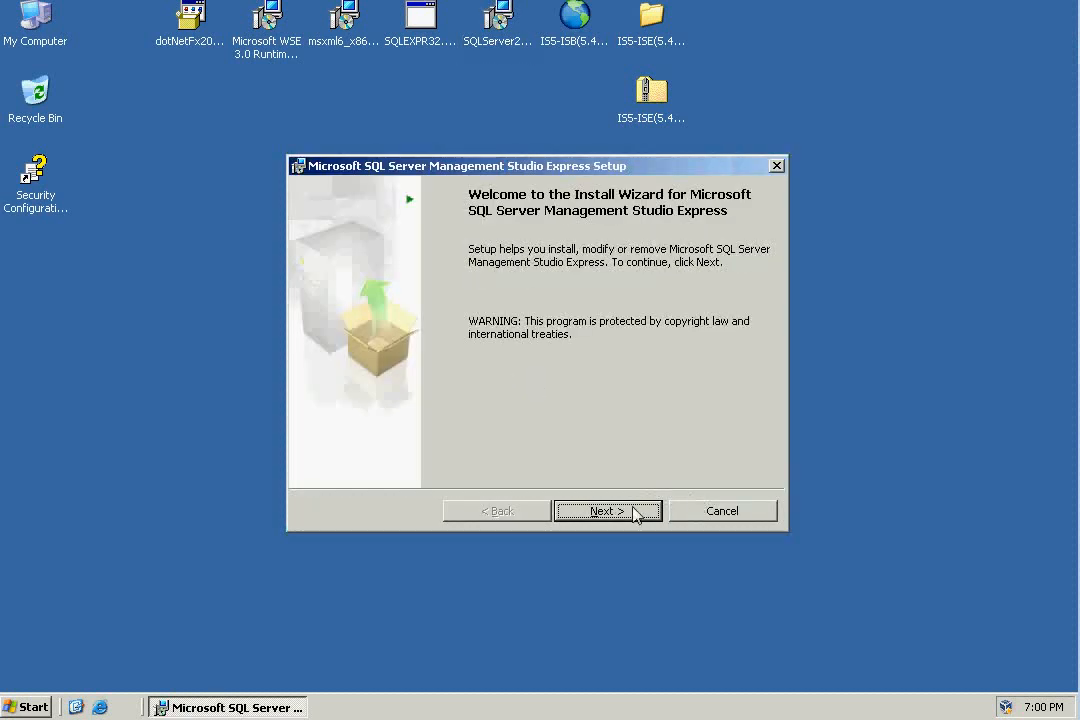
{"action": "left_click", "coordinate": [633, 511]}
{"action": "left_click", "coordinate": [500, 441]}
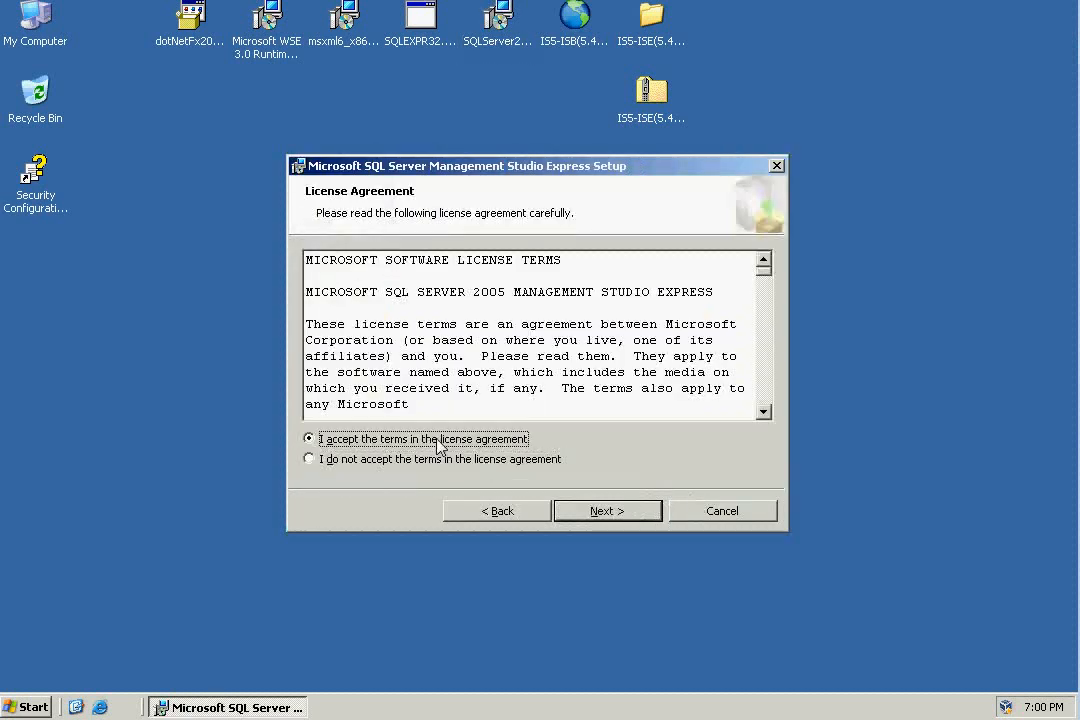
{"action": "left_click", "coordinate": [592, 513]}
{"action": "left_click", "coordinate": [620, 514]}
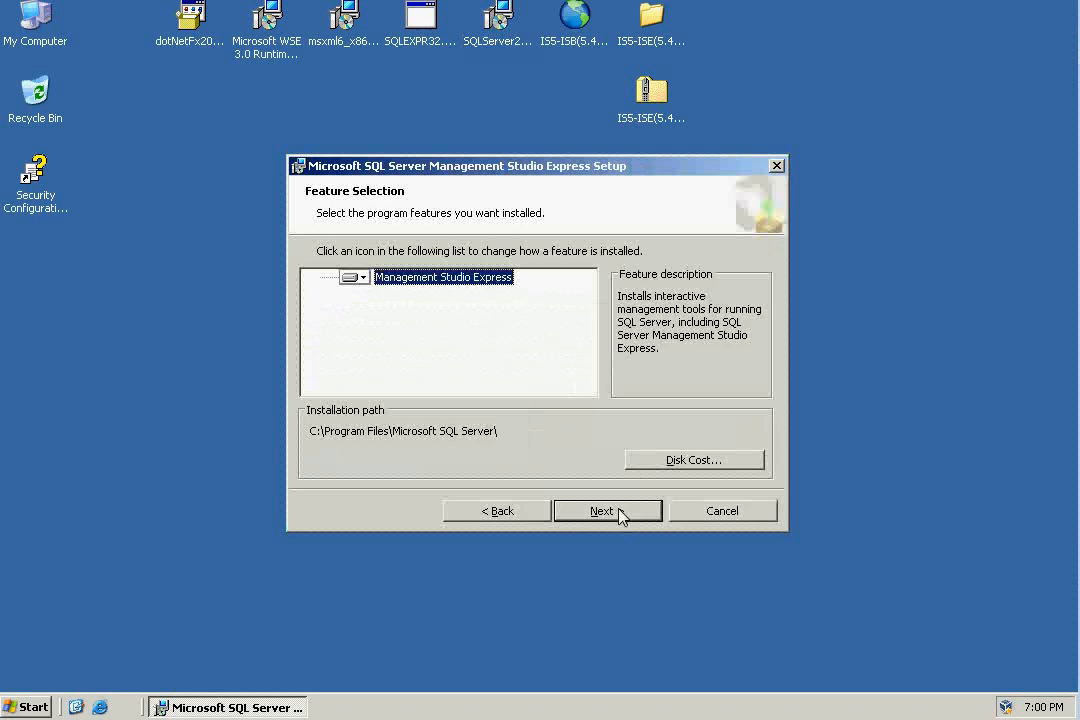
{"action": "left_click", "coordinate": [620, 514]}
{"action": "left_click", "coordinate": [620, 514]}
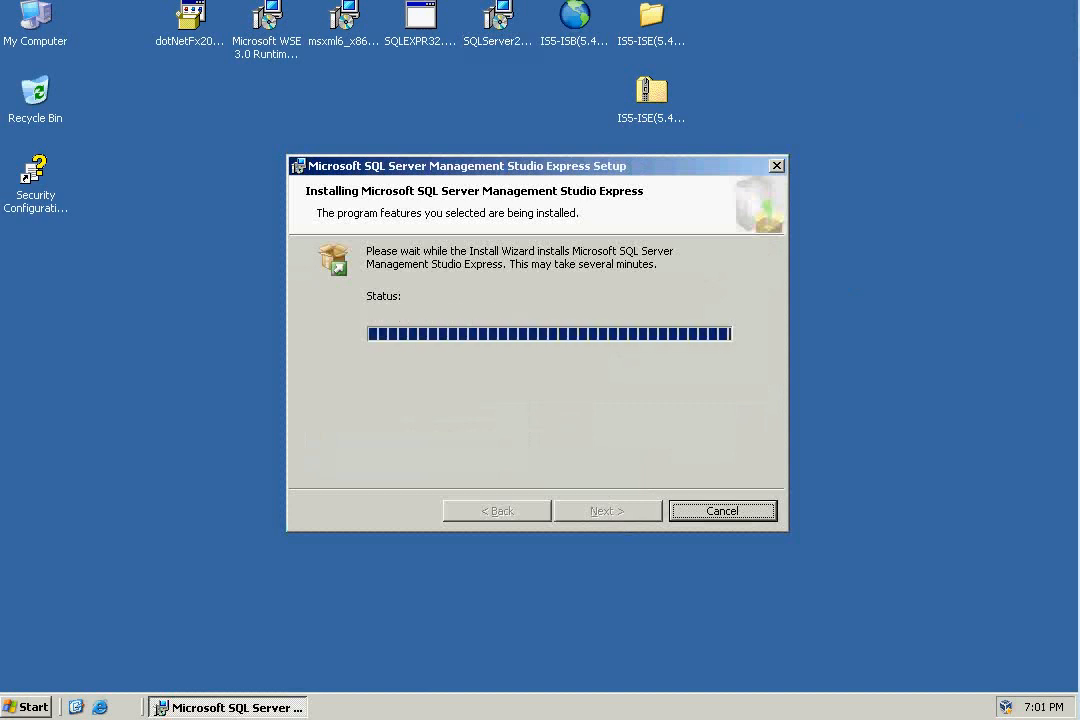
{"action": "left_click", "coordinate": [639, 512]}
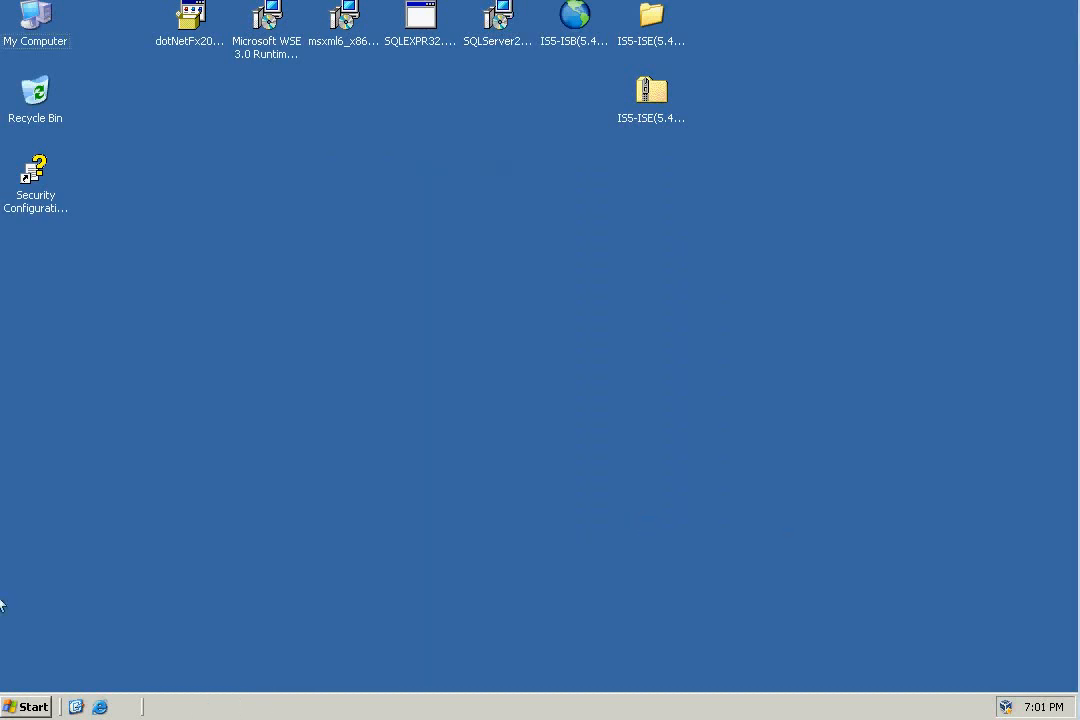
Launch SQL Server Management Studio Express from the Microsoft SQL Server 2005 program group.
{"action": "left_click", "coordinate": [29, 709]}
{"action": "mouse_move", "coordinate": [116, 644]}
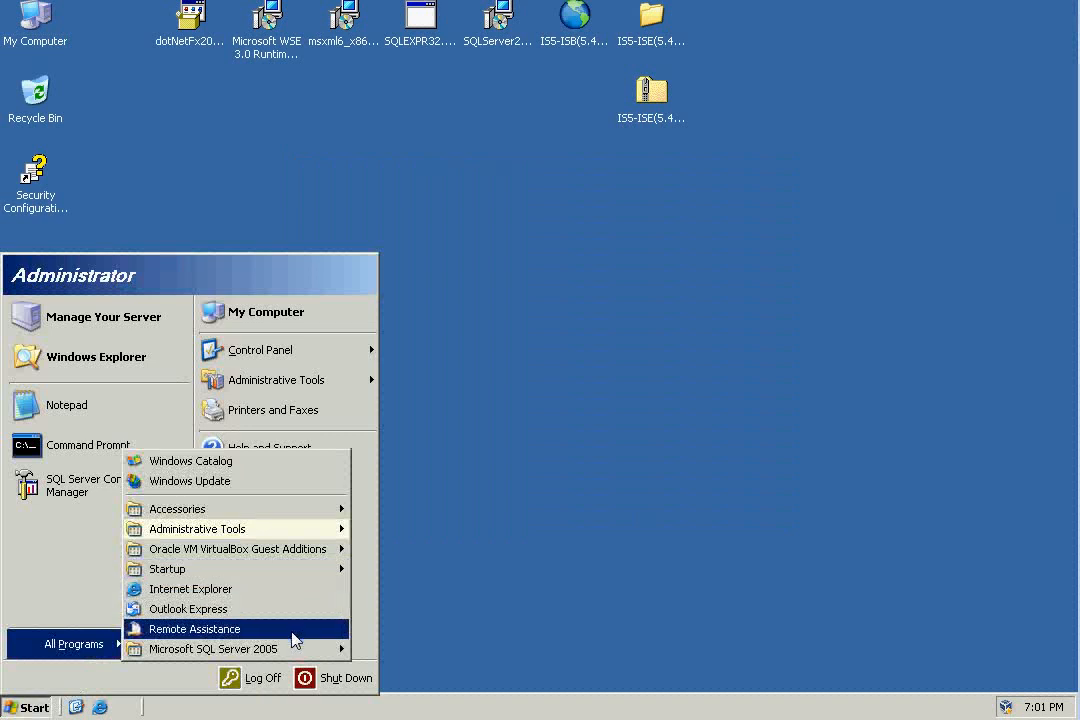
{"action": "mouse_move", "coordinate": [302, 656]}
{"action": "left_click", "coordinate": [440, 671]}
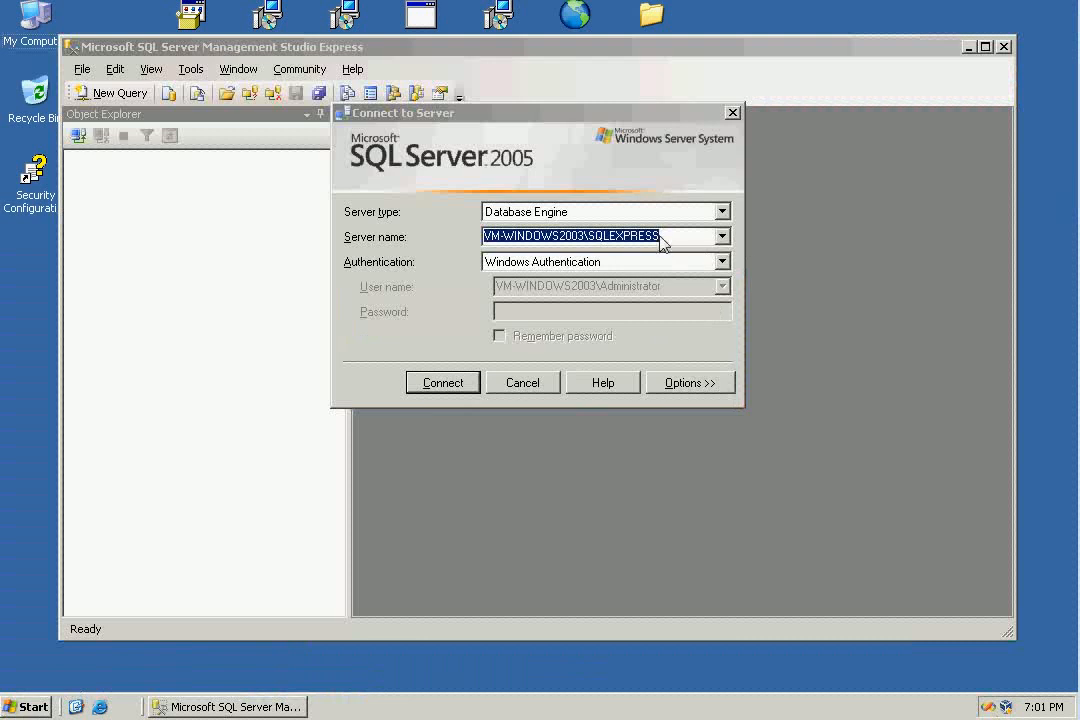
Connect to the VM-WINDOWS2003\SQLEXPRESS database engine with Windows Authentication and expand its Databases folder.
{"action": "left_click_drag", "start_coordinate": [670, 238], "coordinate": [589, 246]}
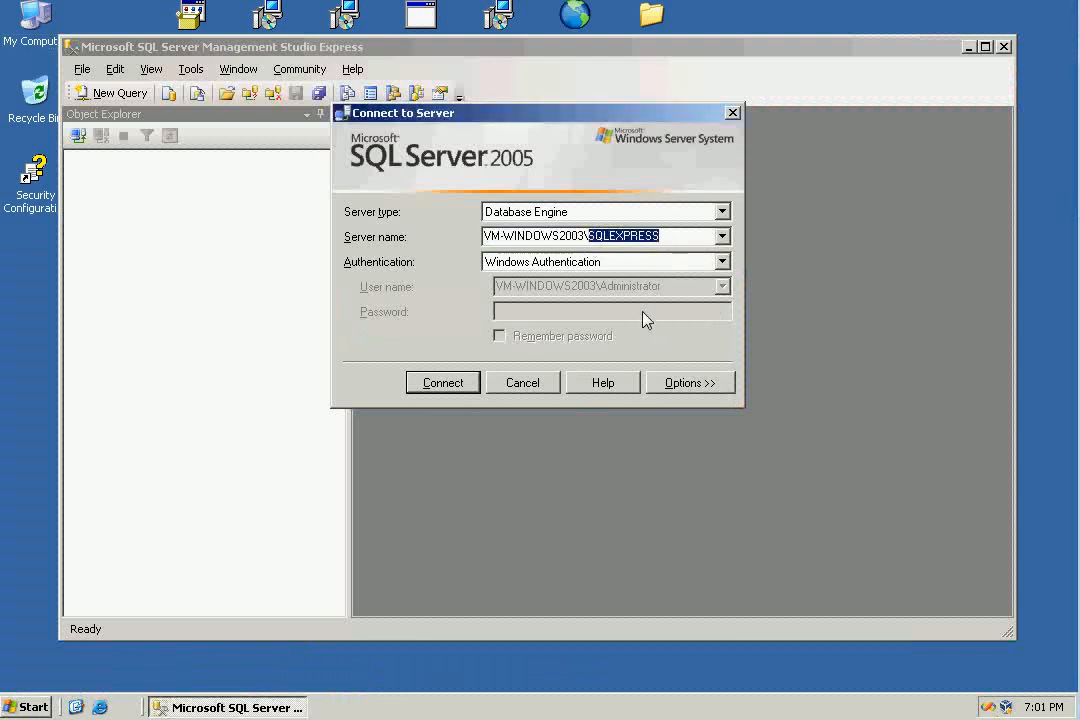
{"action": "left_click_drag", "start_coordinate": [587, 240], "coordinate": [480, 242]}
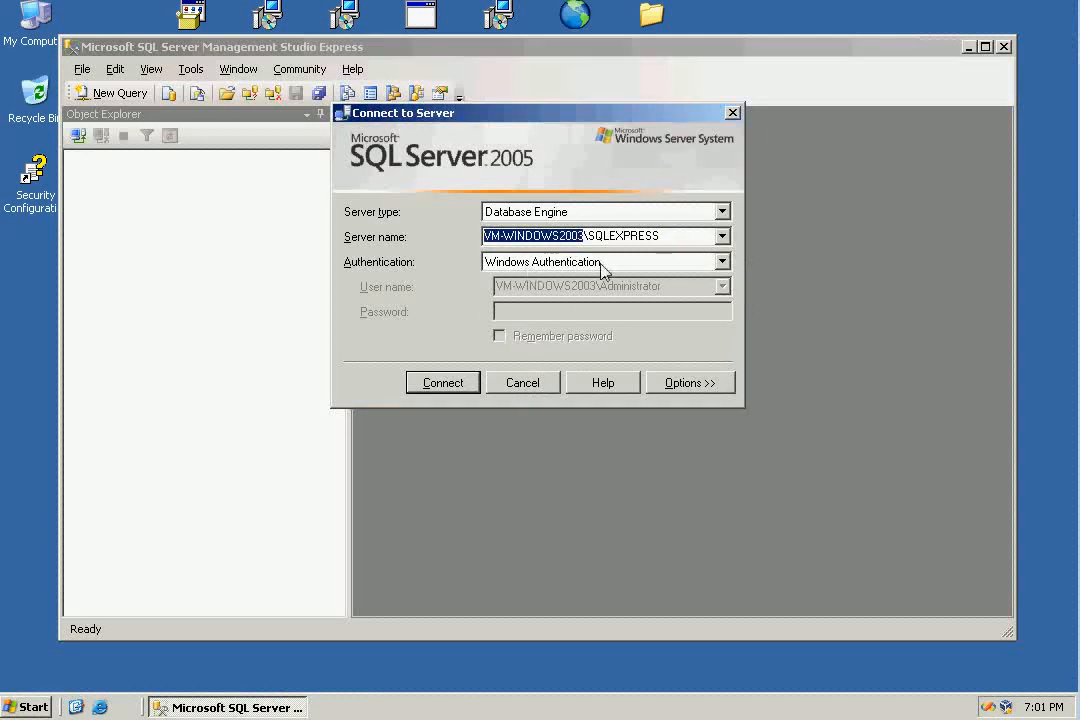
{"action": "left_click", "coordinate": [442, 383]}
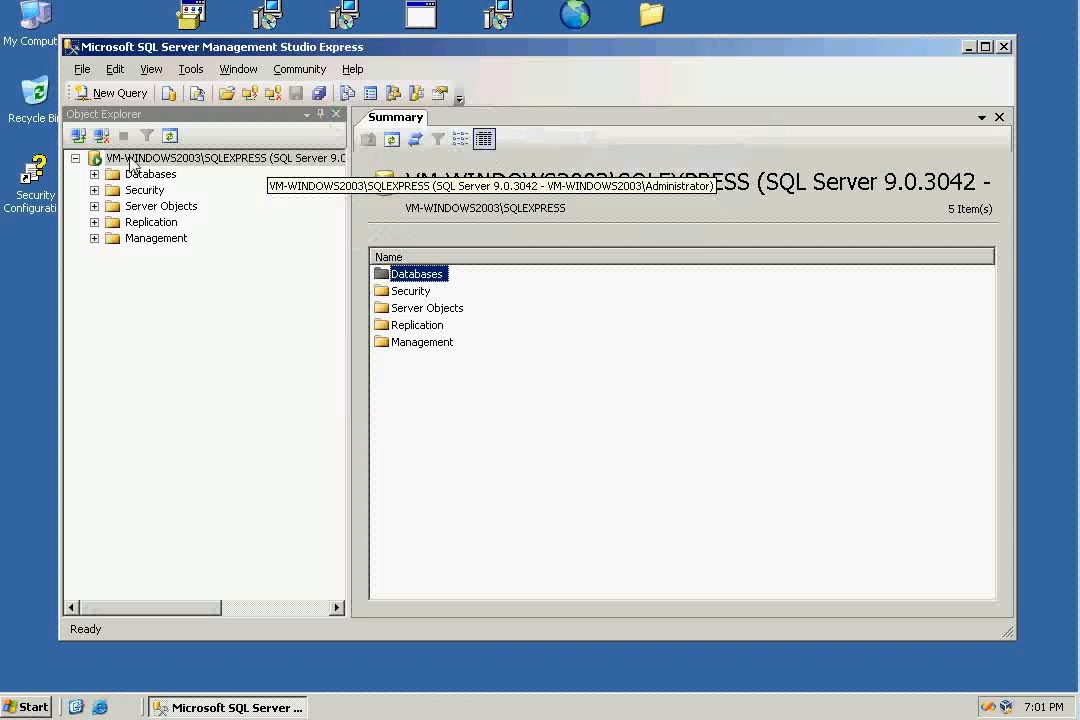
{"action": "left_click", "coordinate": [94, 174]}
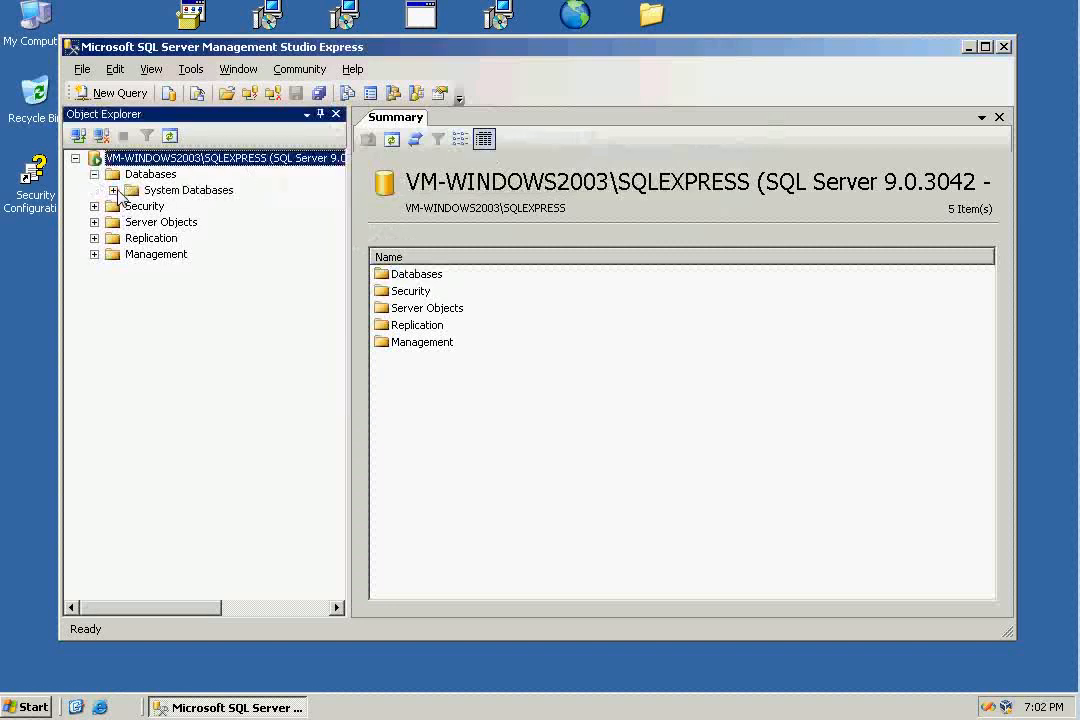